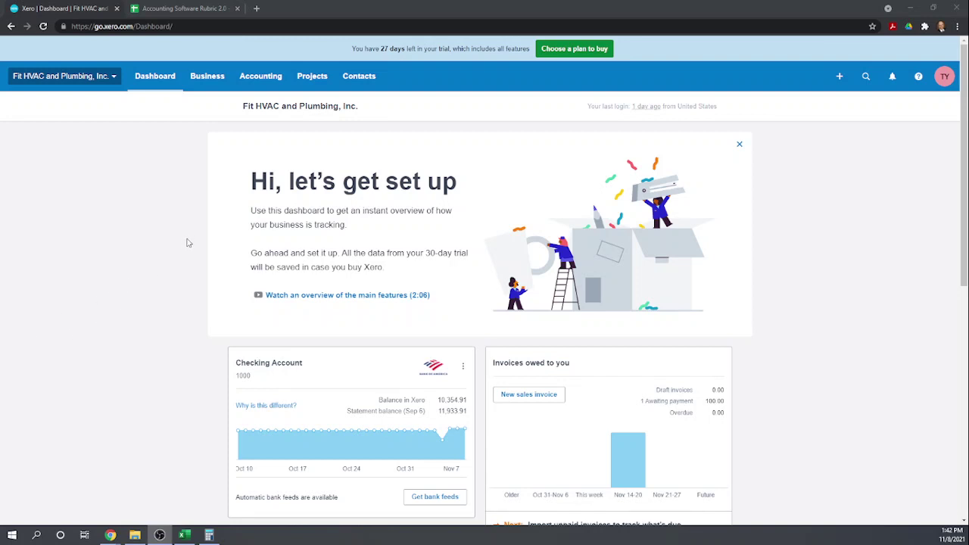
# Go to All projects, which lists the 3,400.00 Bathroom Renovation, and open the New project menu.
pyautogui.click(310, 79)
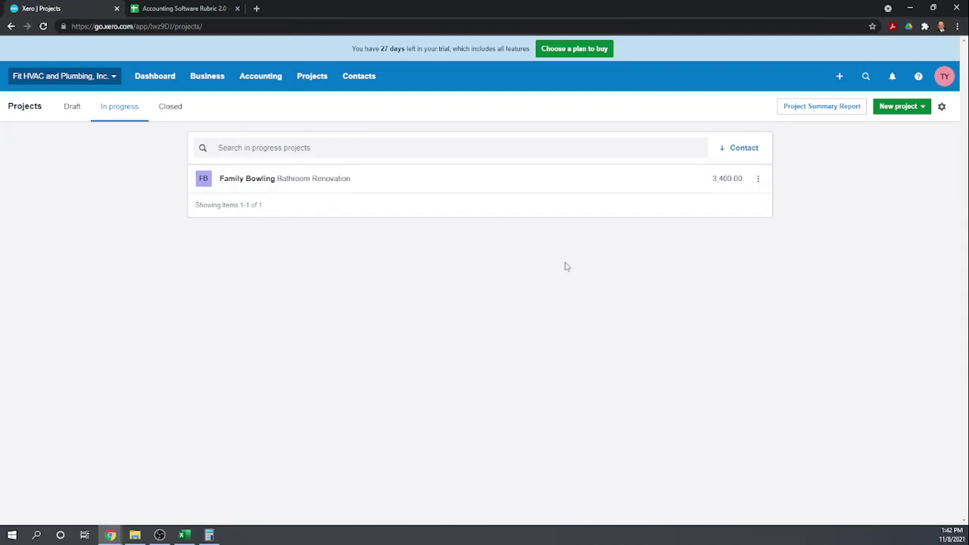
pyautogui.click(897, 107)
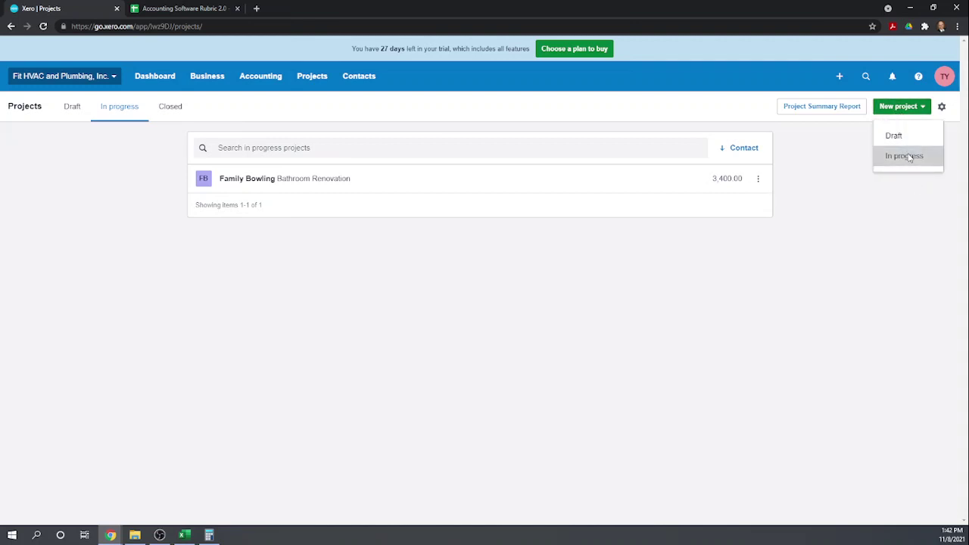
# Create an in-progress 'Kitchen Remodel' project for the customer, estimated from tasks and expenses.
pyautogui.click(909, 157)
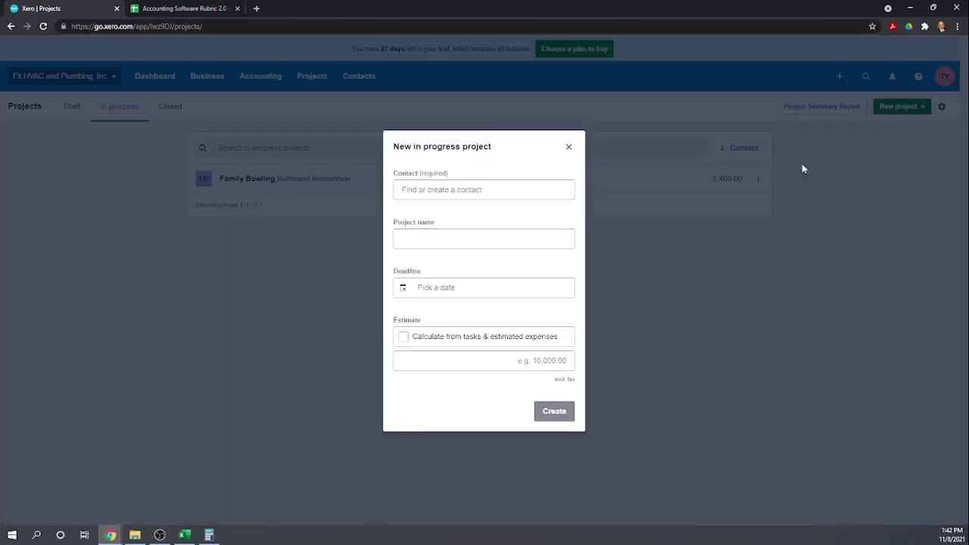
pyautogui.click(447, 190)
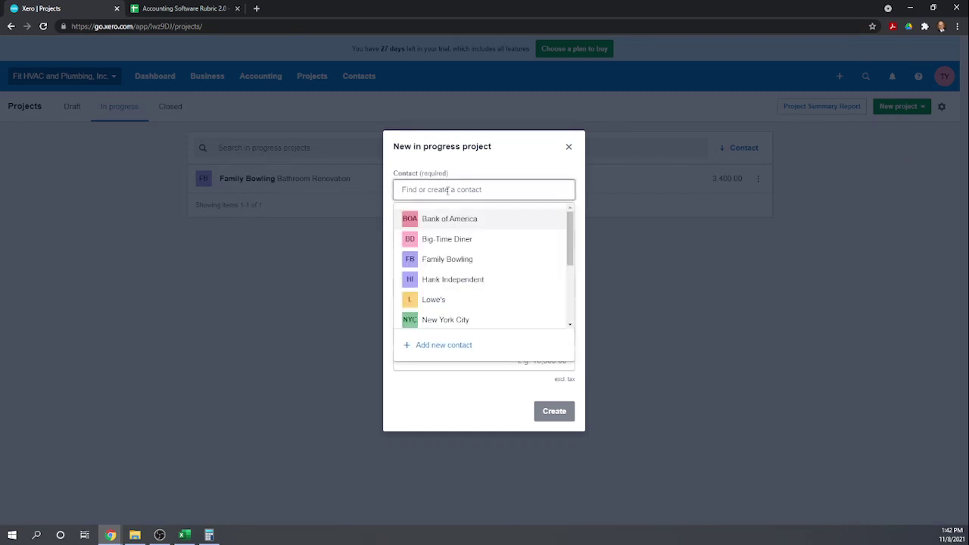
pyautogui.click(477, 259)
pyautogui.click(422, 239)
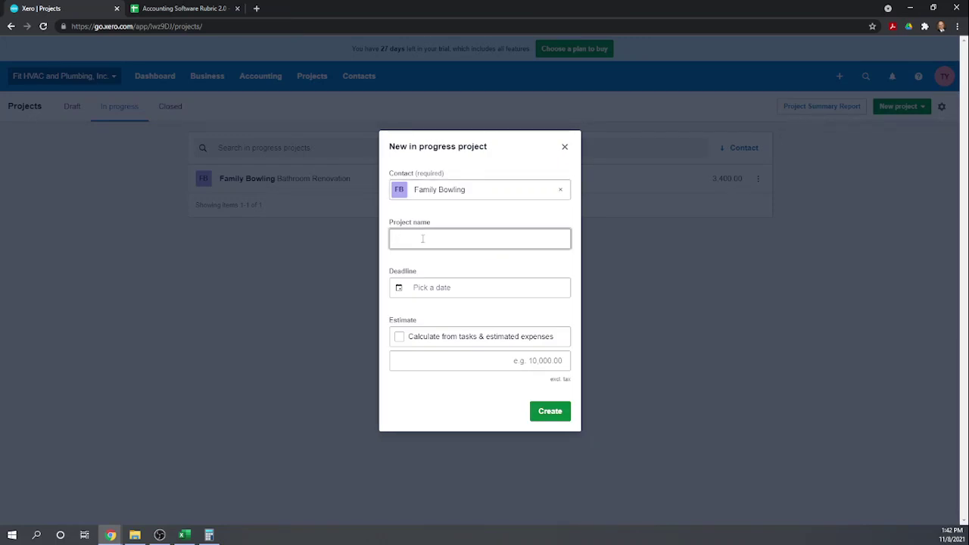
pyautogui.write('Kitchen Remodel')
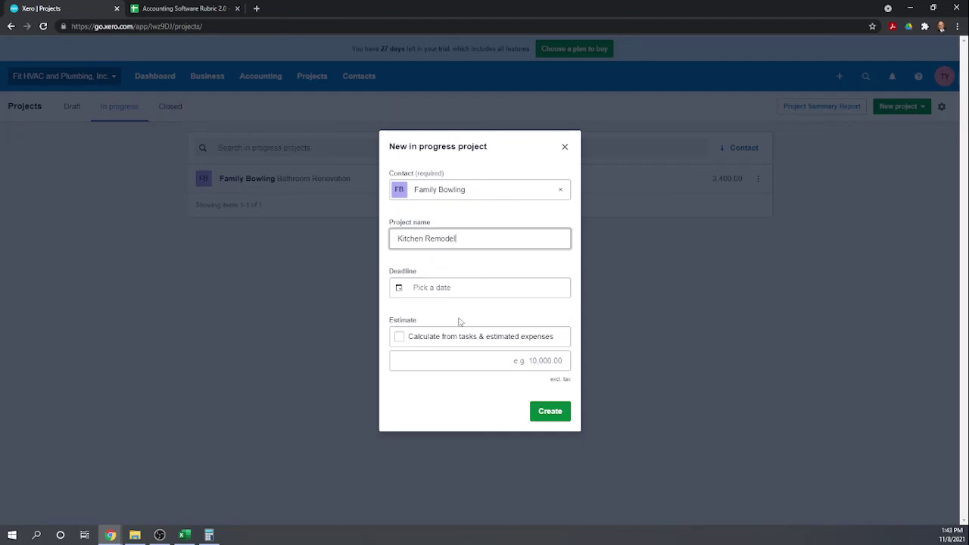
pyautogui.click(480, 322)
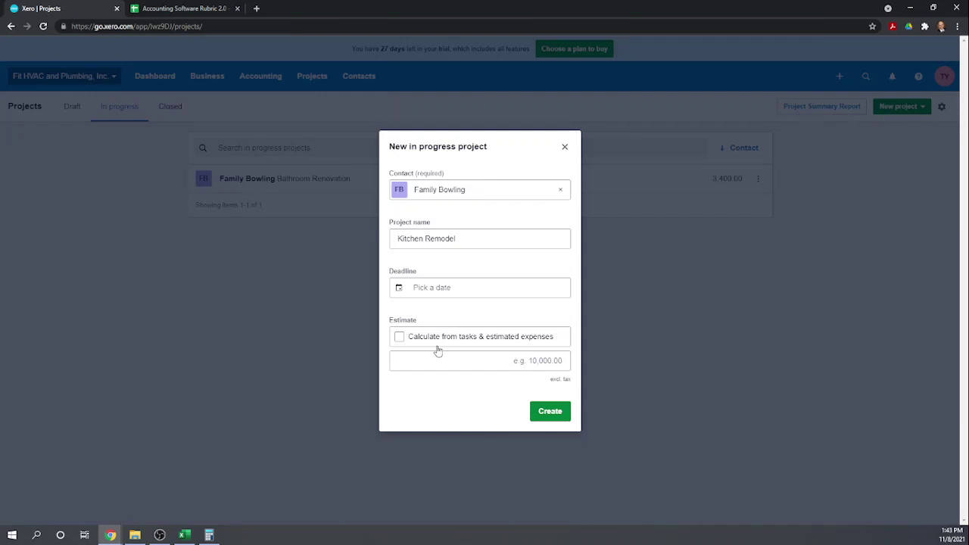
pyautogui.click(400, 338)
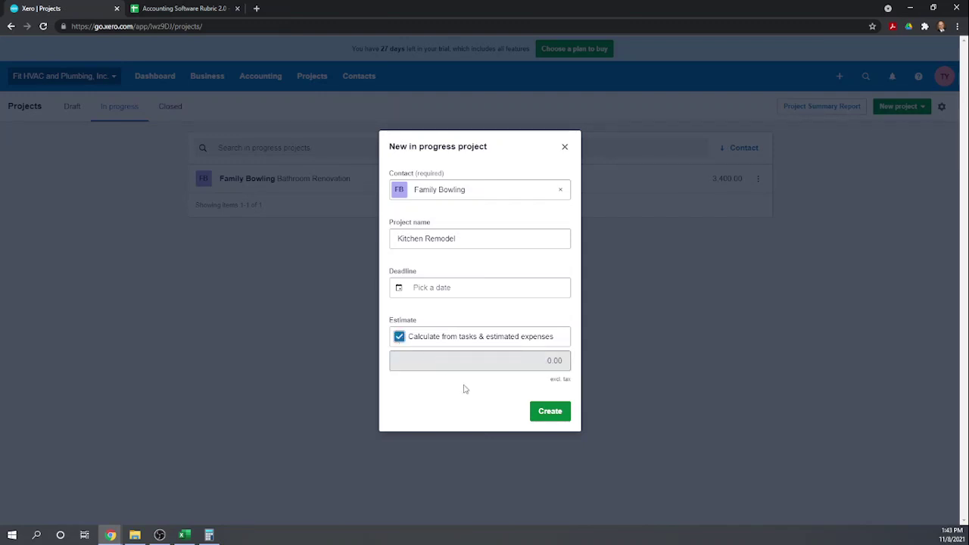
pyautogui.click(544, 414)
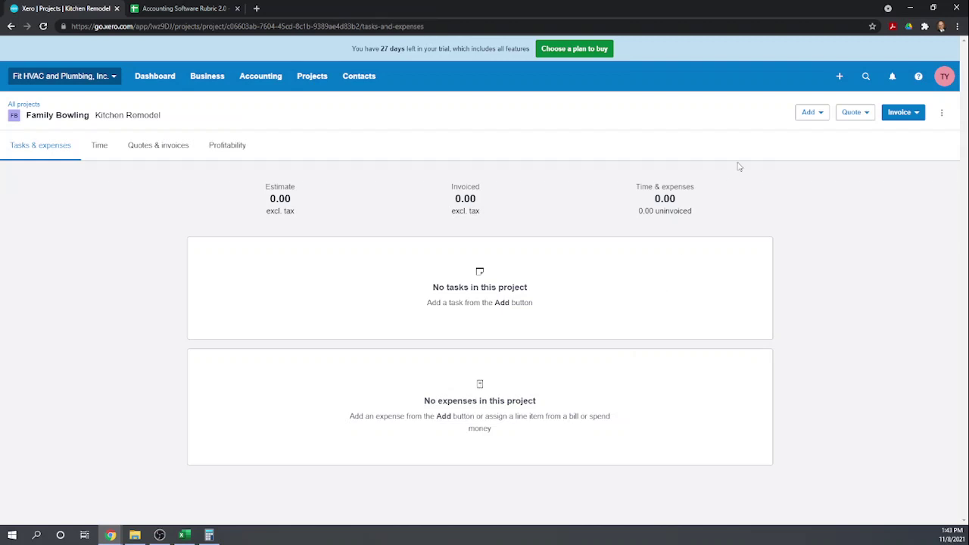
# Add a Contract Labor estimated expense of 10 at 80.00, totalling 800.00.
pyautogui.click(822, 115)
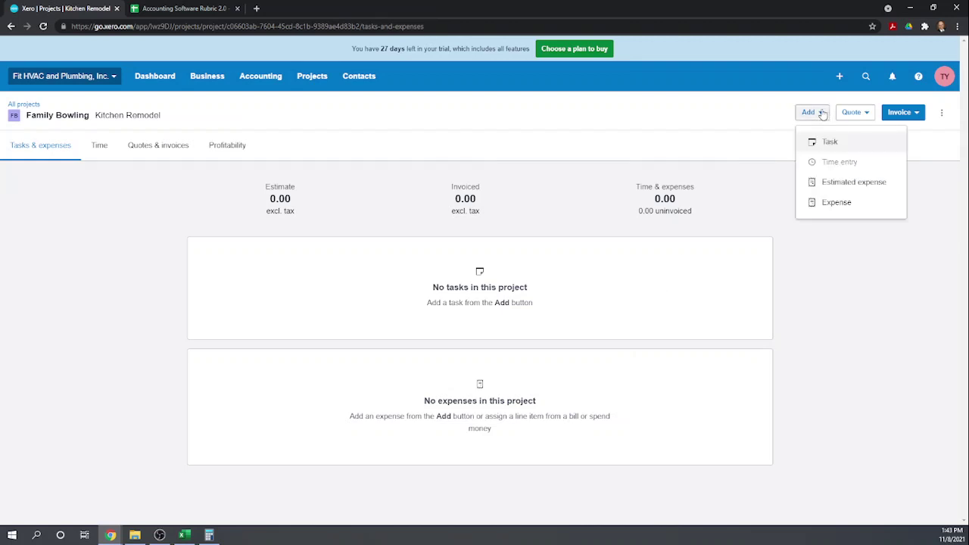
pyautogui.click(861, 183)
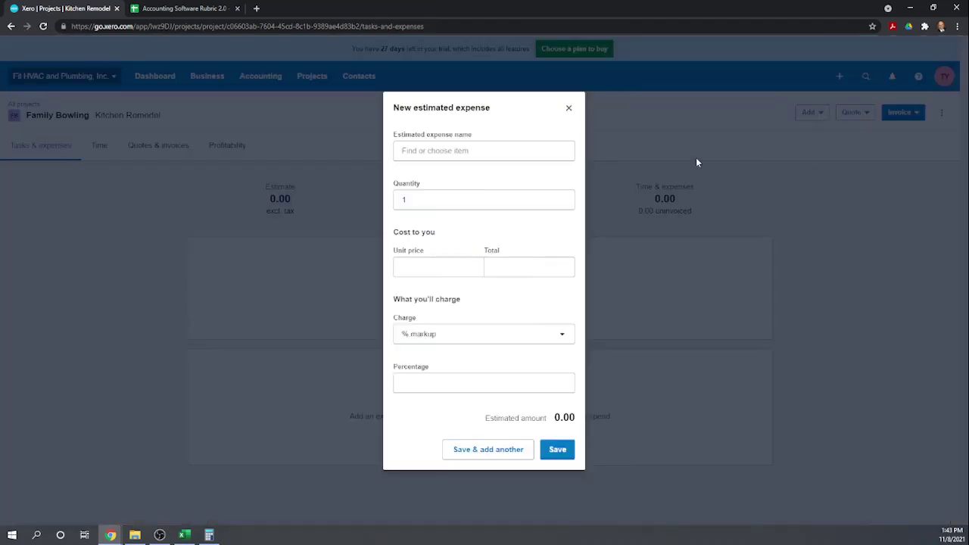
pyautogui.click(511, 152)
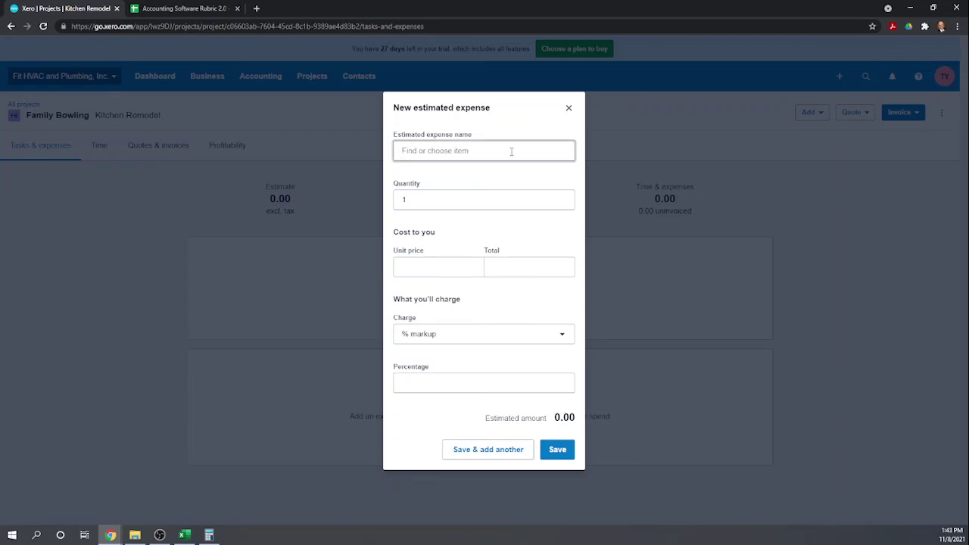
pyautogui.write('Con')
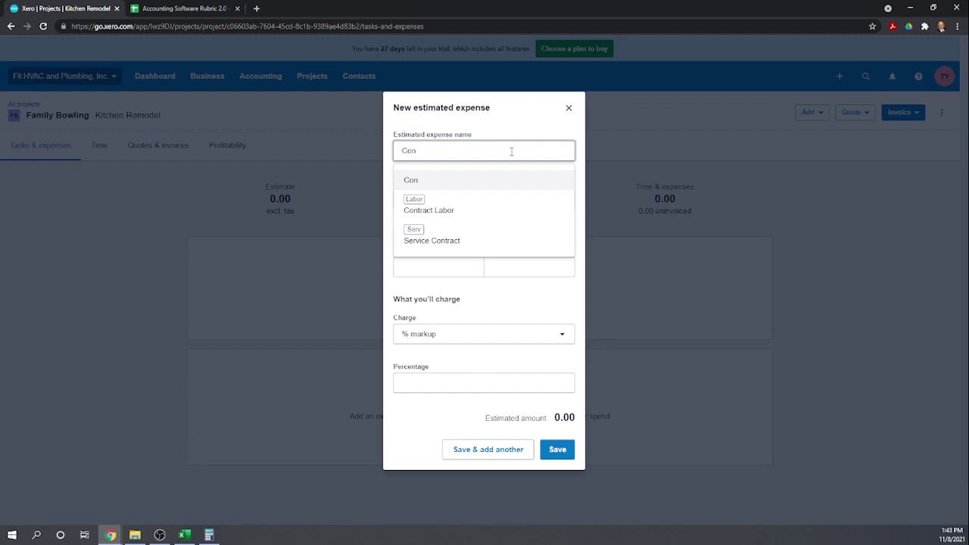
pyautogui.click(445, 208)
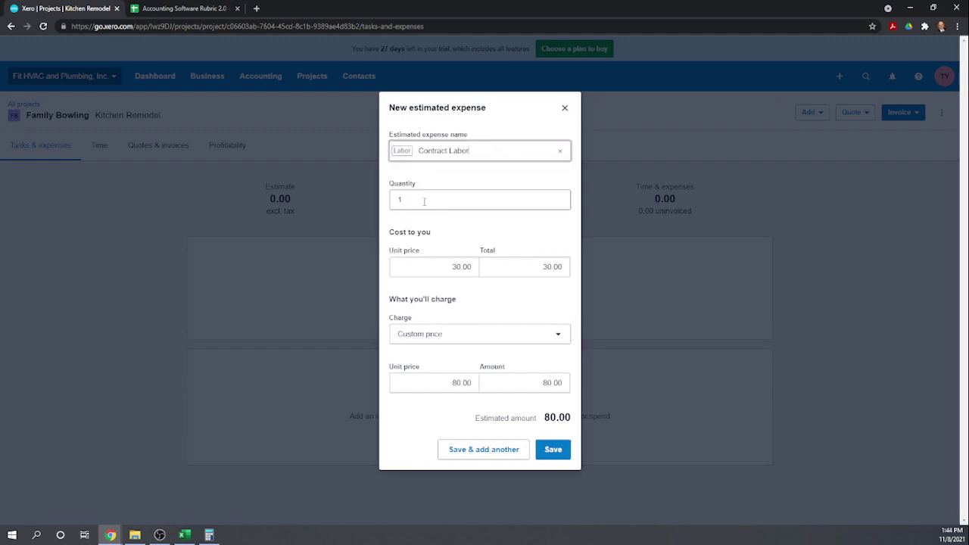
pyautogui.click(426, 201)
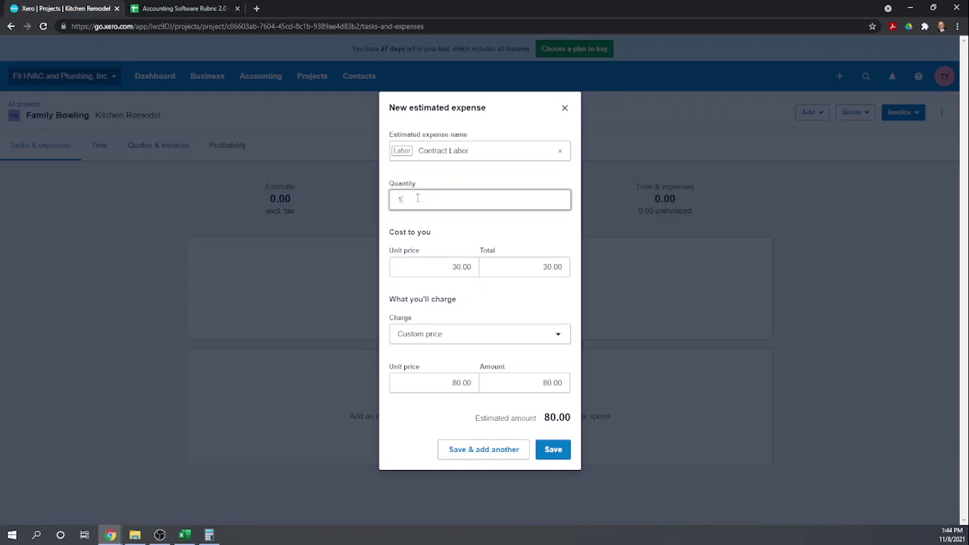
pyautogui.write('0')
pyautogui.press('Tab')
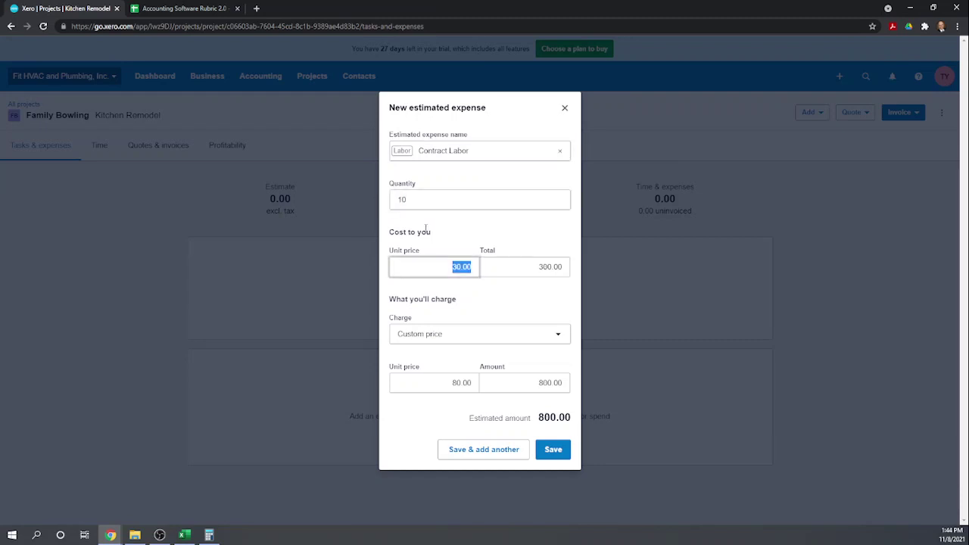
pyautogui.click(495, 454)
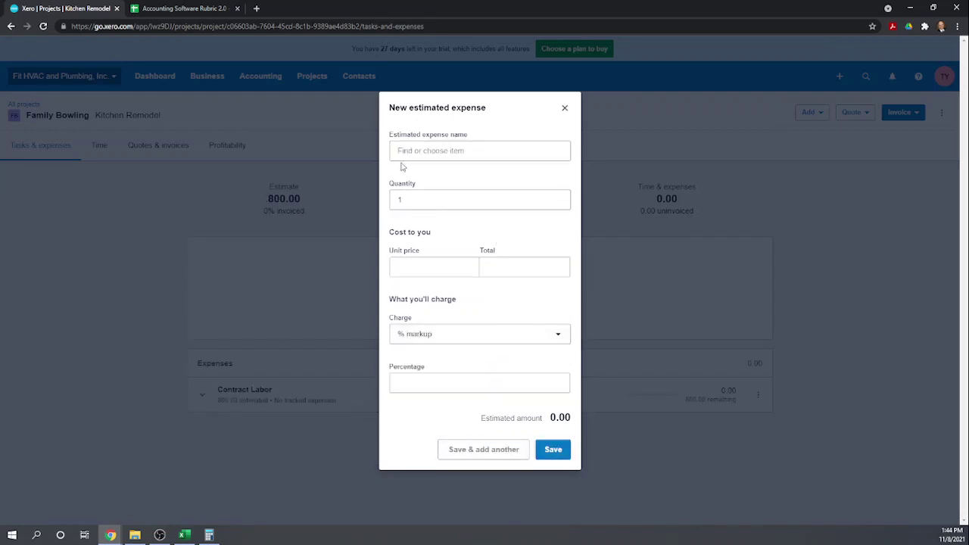
# Add a Plumbing Widgets estimated expense of 10 units totalling 250.00, raising the estimate to 1,050.00.
pyautogui.click(429, 152)
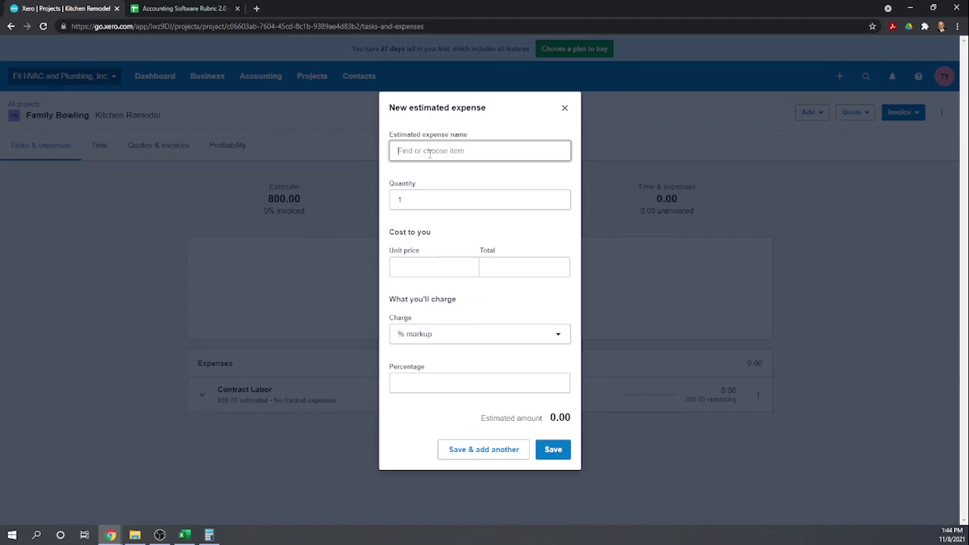
pyautogui.write('p')
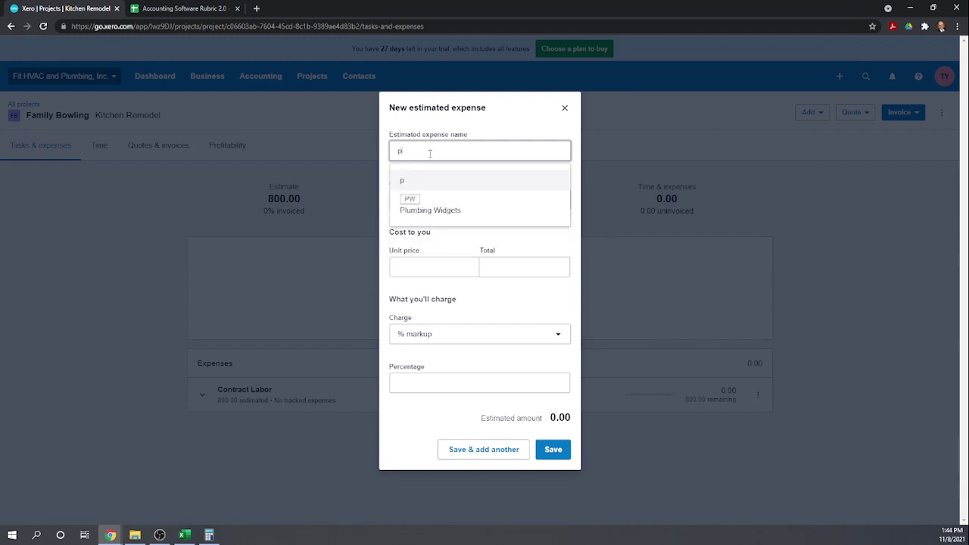
pyautogui.click(433, 209)
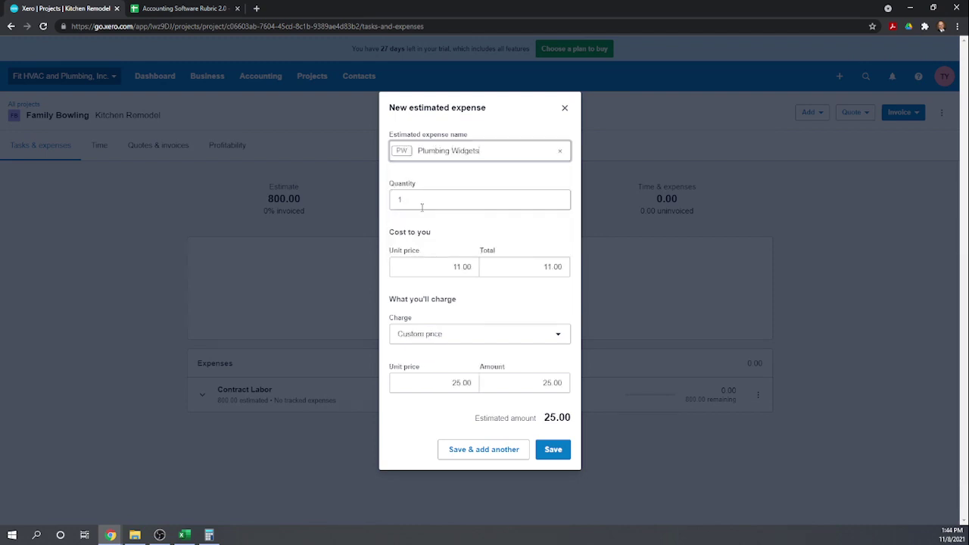
pyautogui.click(418, 200)
pyautogui.doubleClick(399, 199)
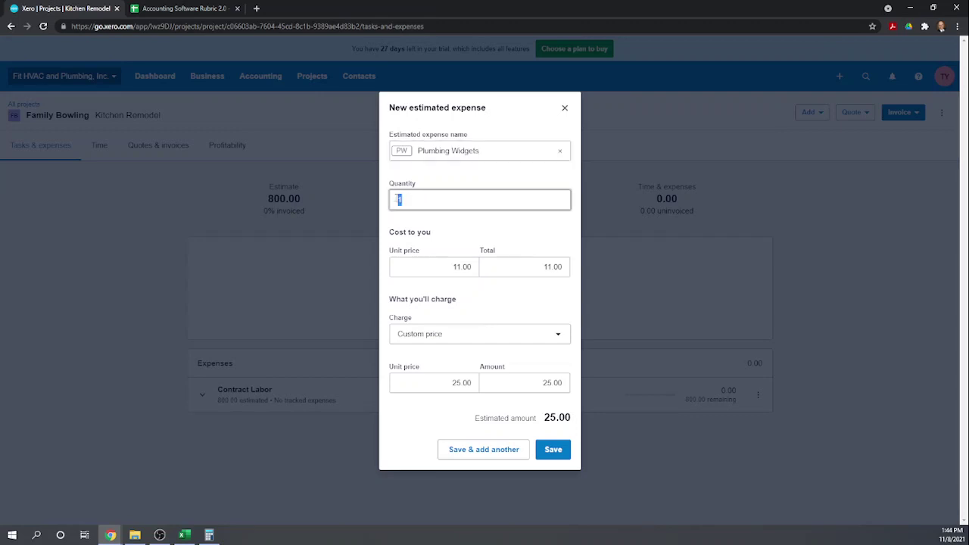
pyautogui.write('10')
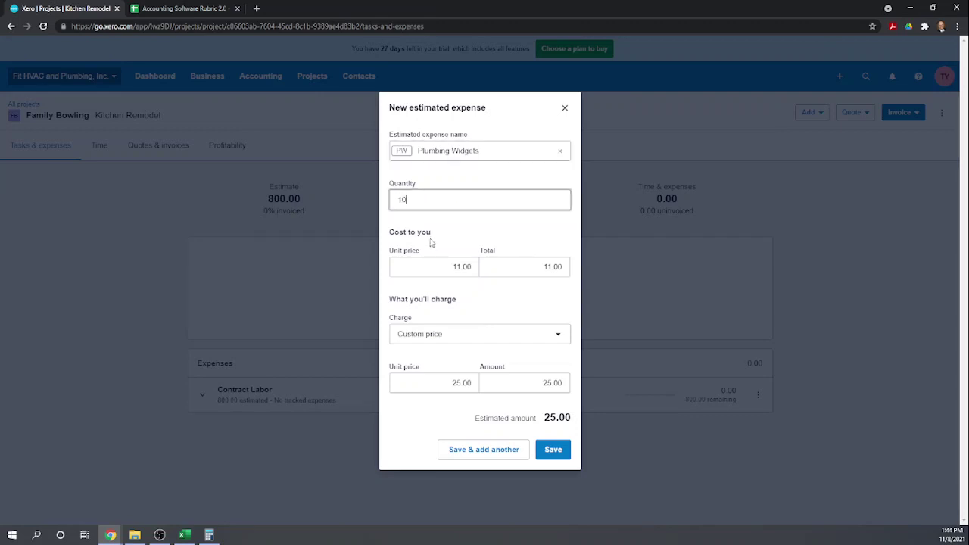
pyautogui.press('Tab')
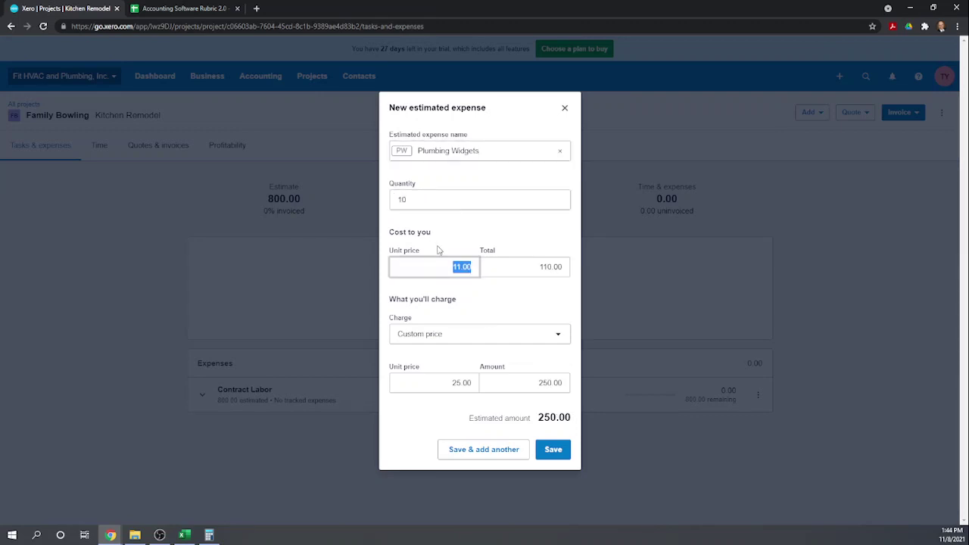
pyautogui.click(553, 450)
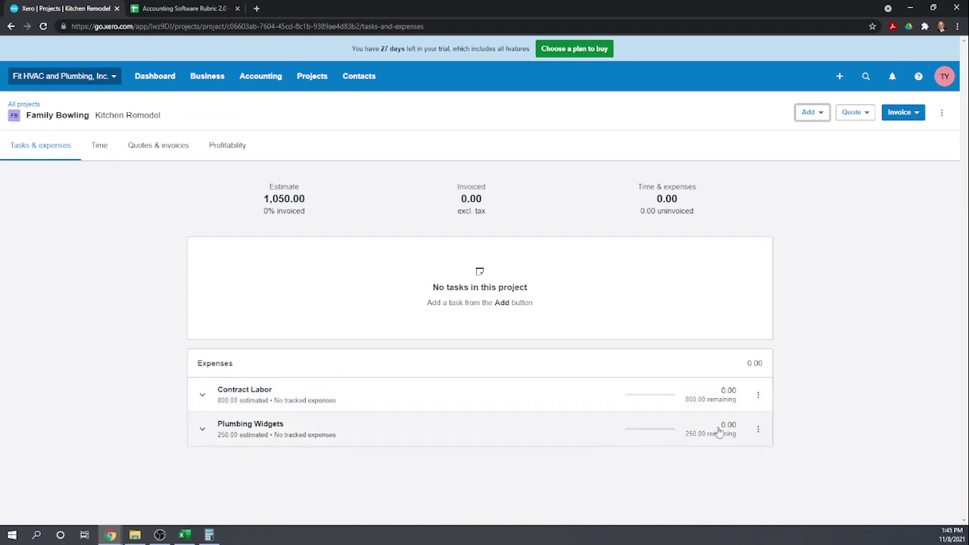
pyautogui.click(759, 431)
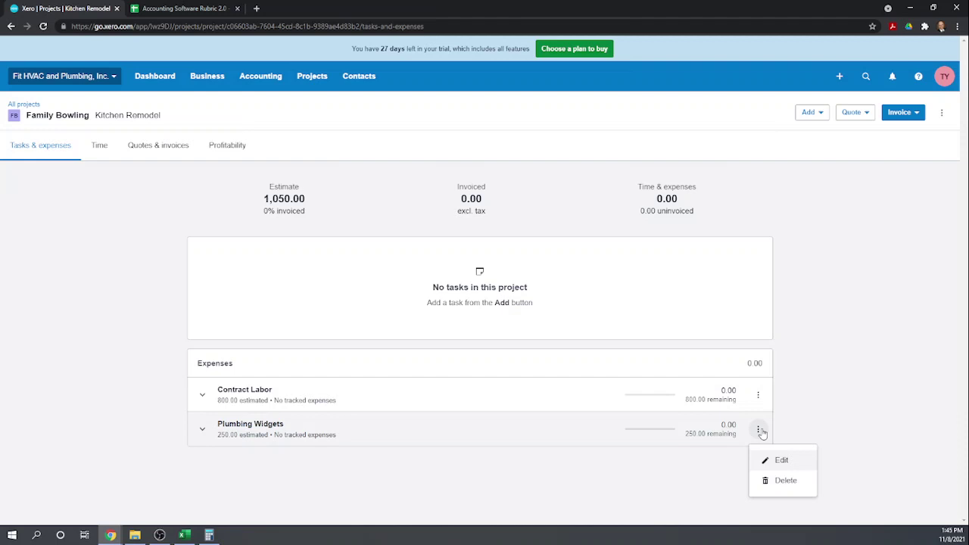
pyautogui.click(797, 377)
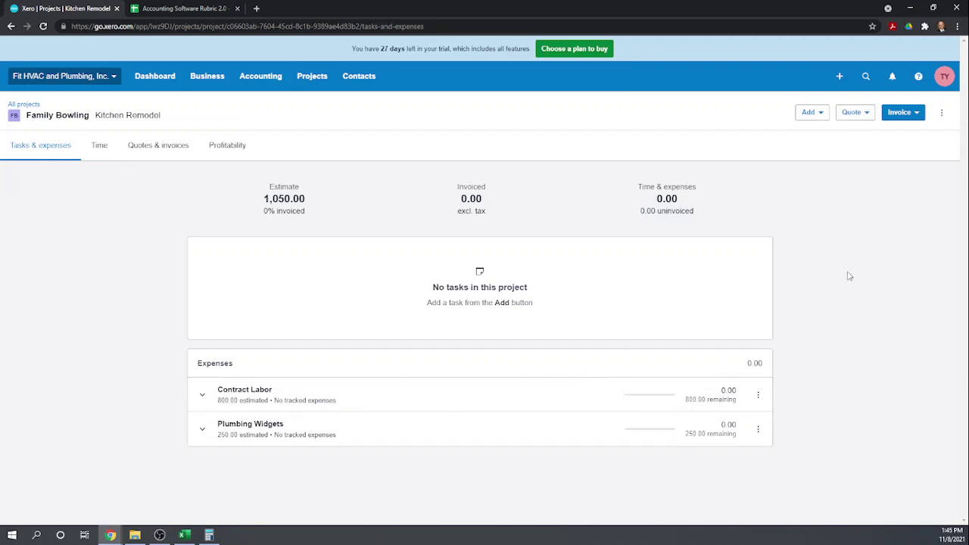
# Create and open draft quote QU-0001 with Contract Labor 800.00 and Plumbing Widgets 250.00.
pyautogui.click(867, 113)
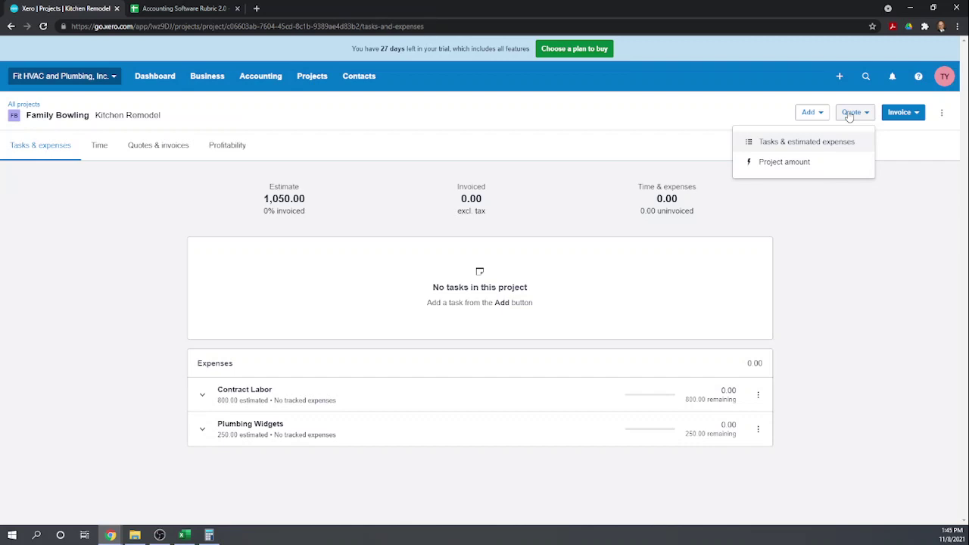
pyautogui.click(850, 116)
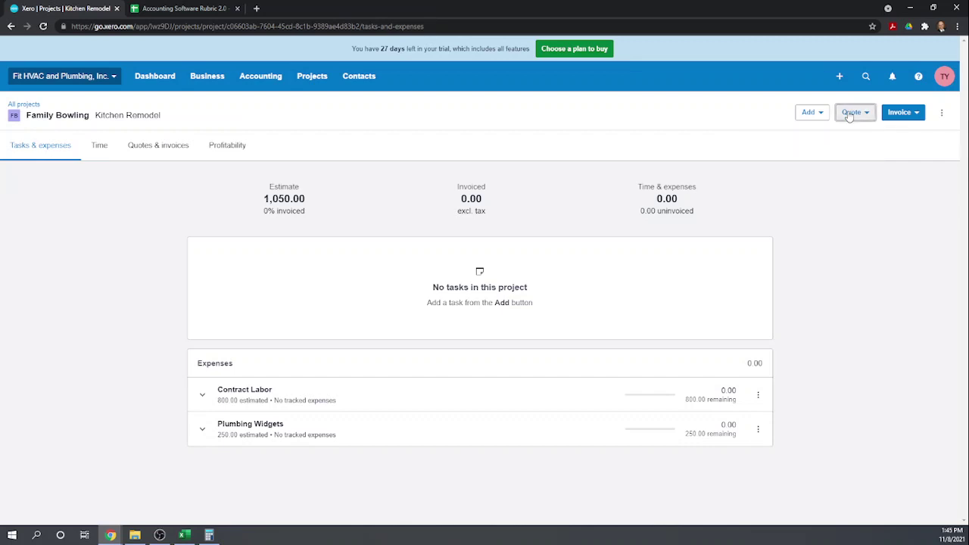
pyautogui.click(850, 115)
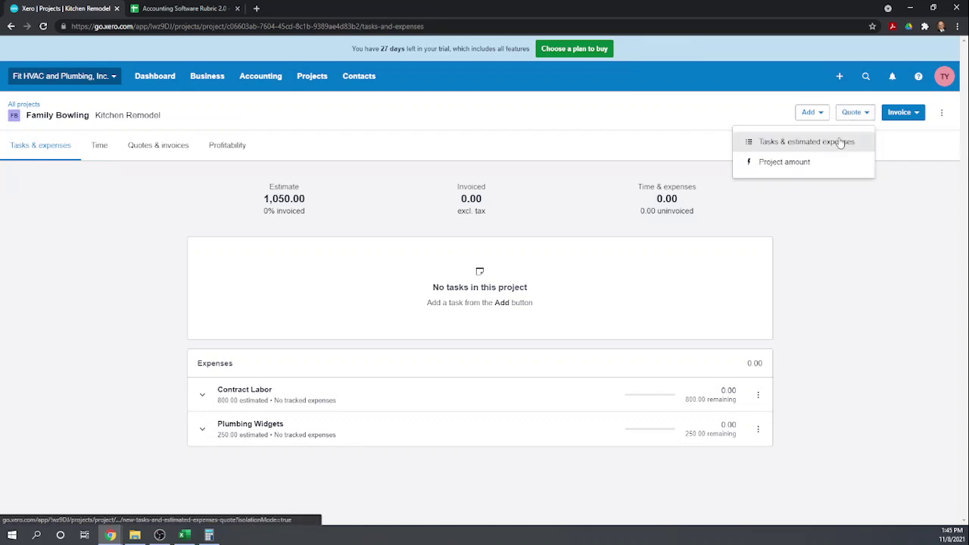
pyautogui.click(841, 143)
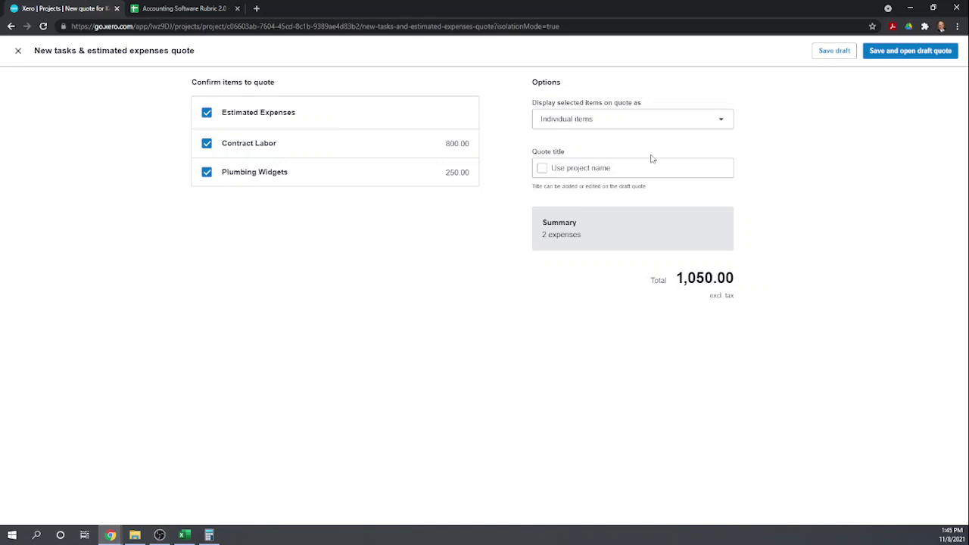
pyautogui.click(275, 175)
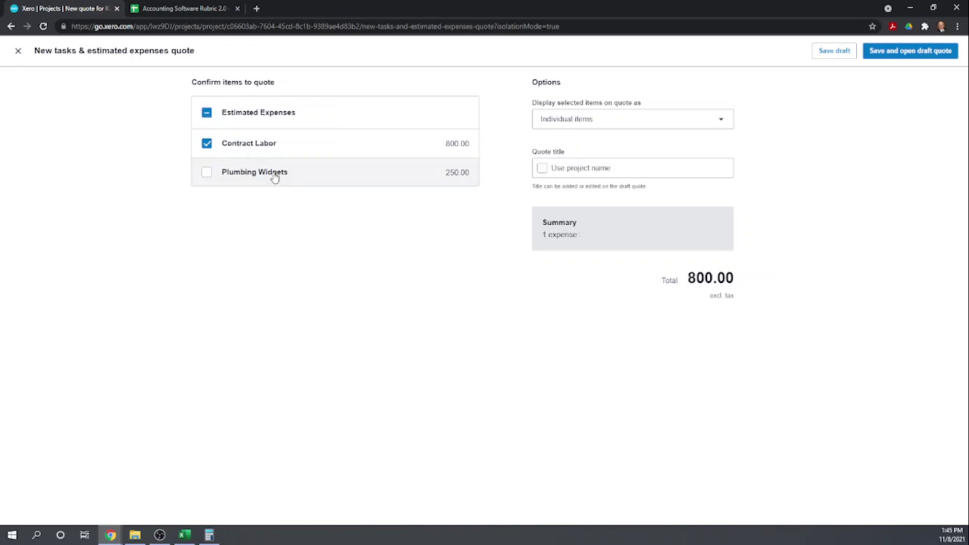
pyautogui.click(207, 176)
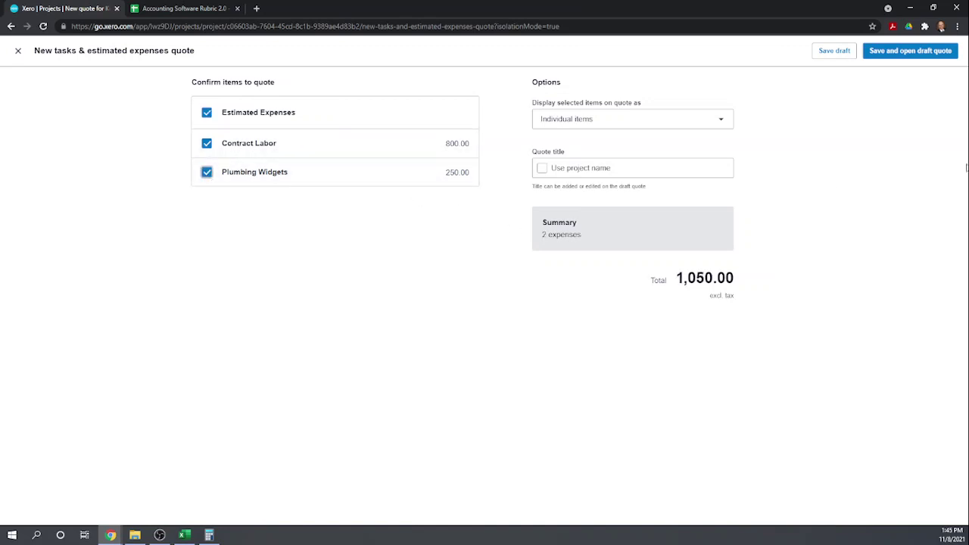
pyautogui.click(923, 53)
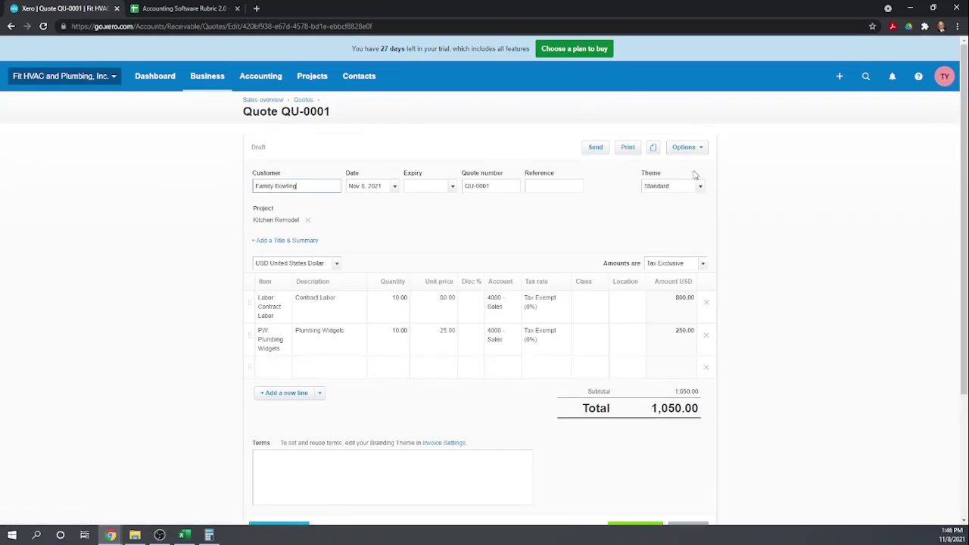
# Apply the State of New York (6%) tax rate to the Plumbing Widgets line.
pyautogui.scroll(-1, 760, 171)
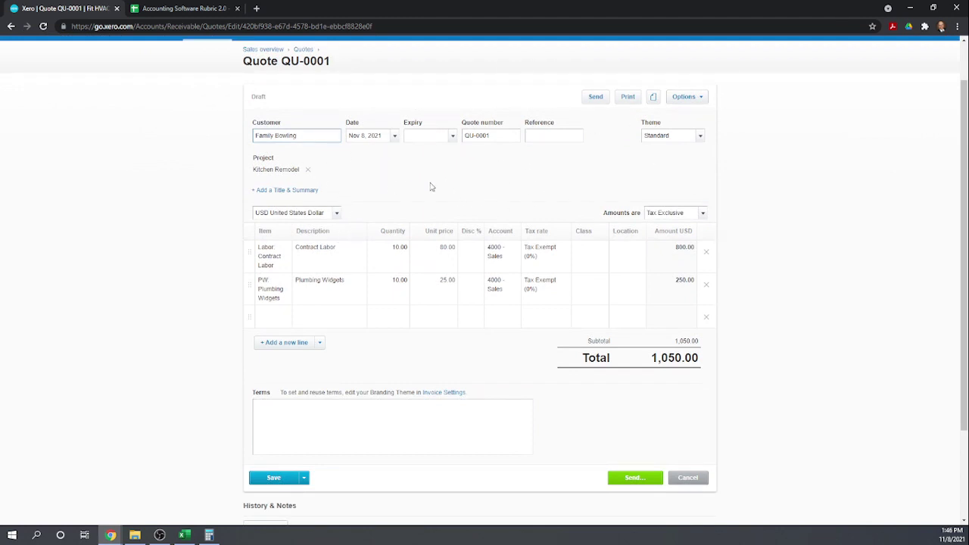
pyautogui.scroll(-1, 591, 197)
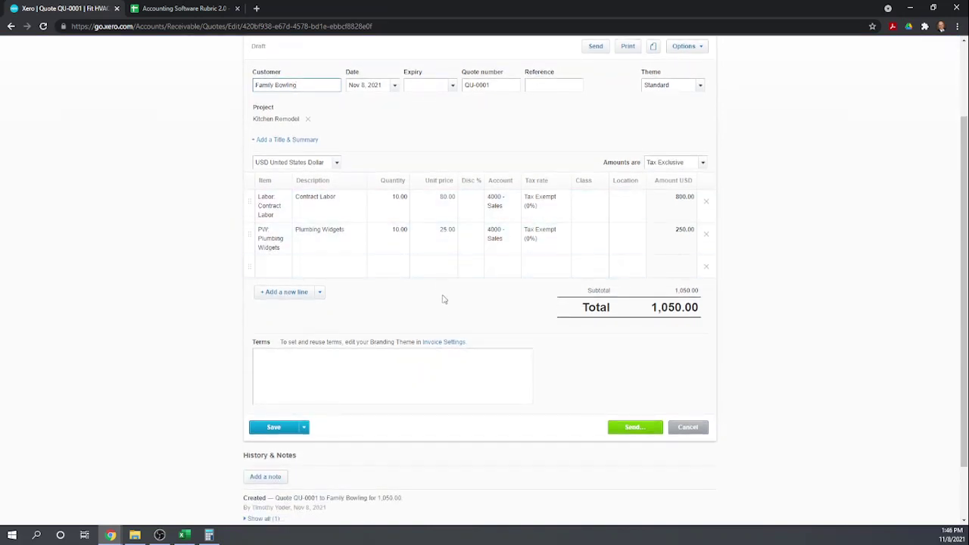
pyautogui.click(542, 237)
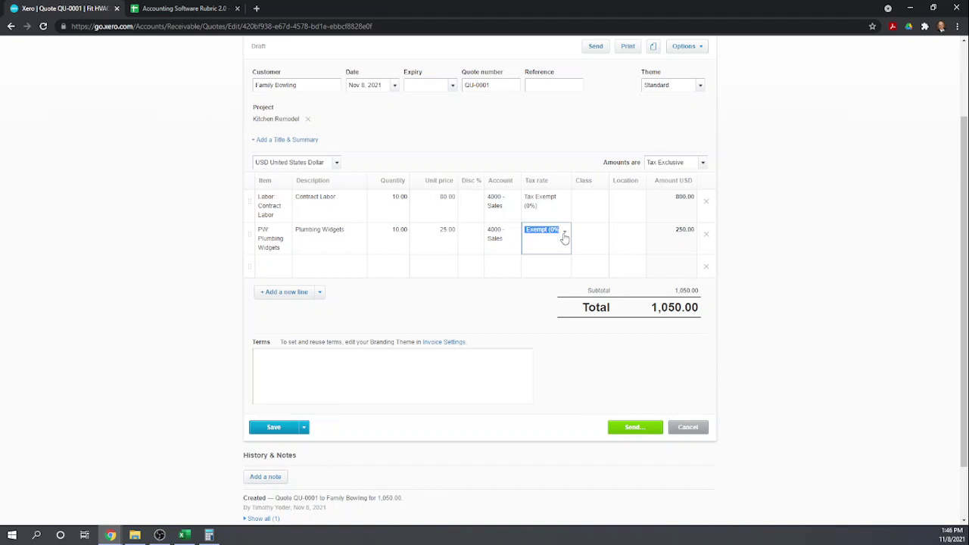
pyautogui.click(565, 233)
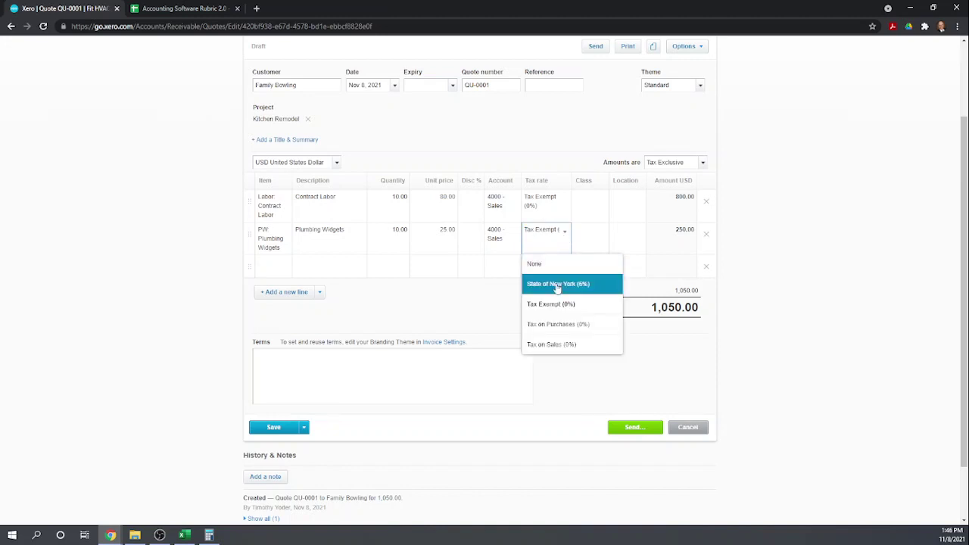
pyautogui.click(558, 285)
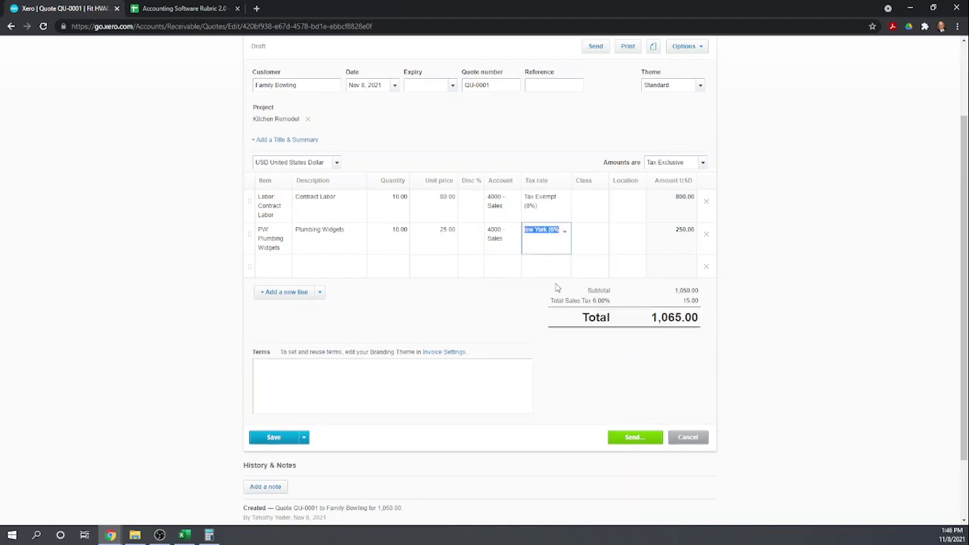
# Save the draft quote at 1,065.00 without sending it.
pyautogui.click(633, 439)
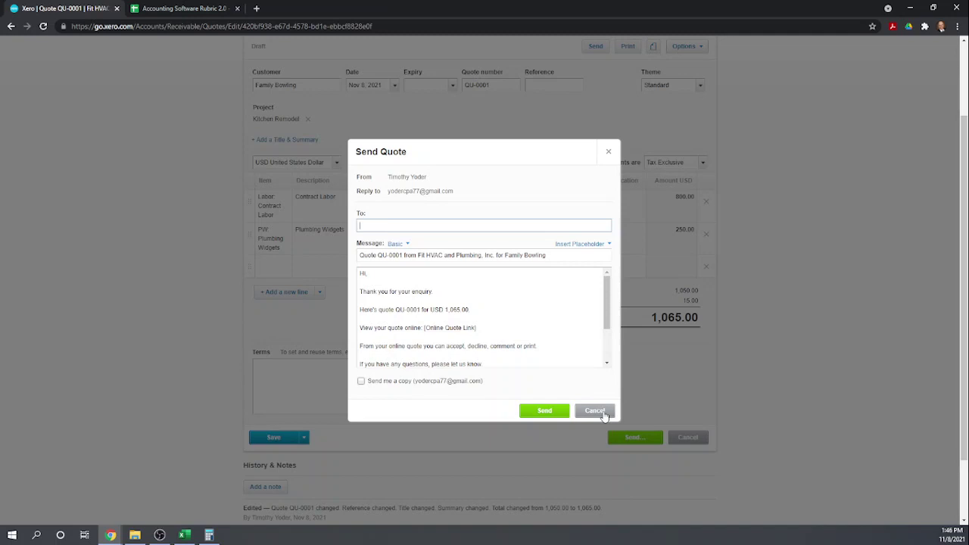
pyautogui.click(595, 411)
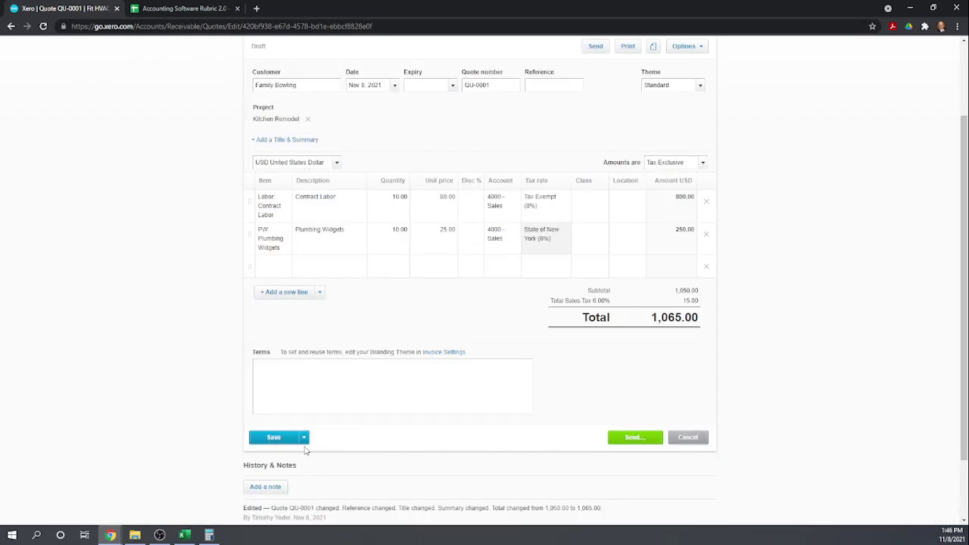
pyautogui.click(276, 438)
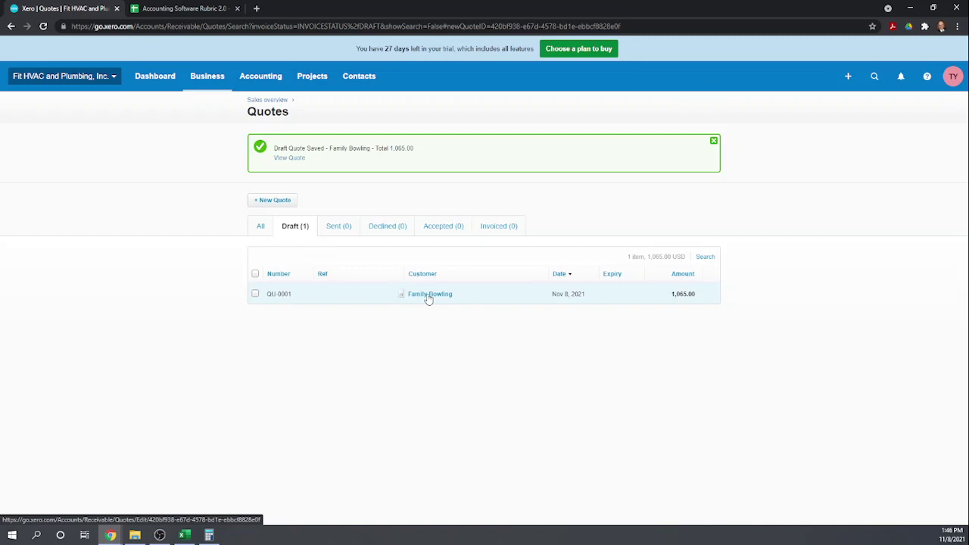
# Reopen draft quote QU-0001 from the Draft quotes list.
pyautogui.click(428, 295)
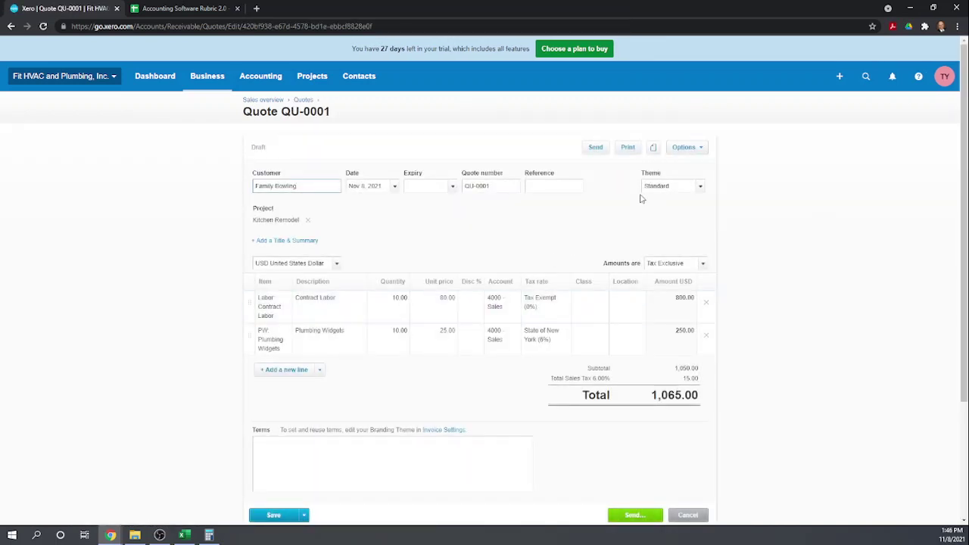
# Mark quote QU-0001 as sent, then as accepted.
pyautogui.click(703, 149)
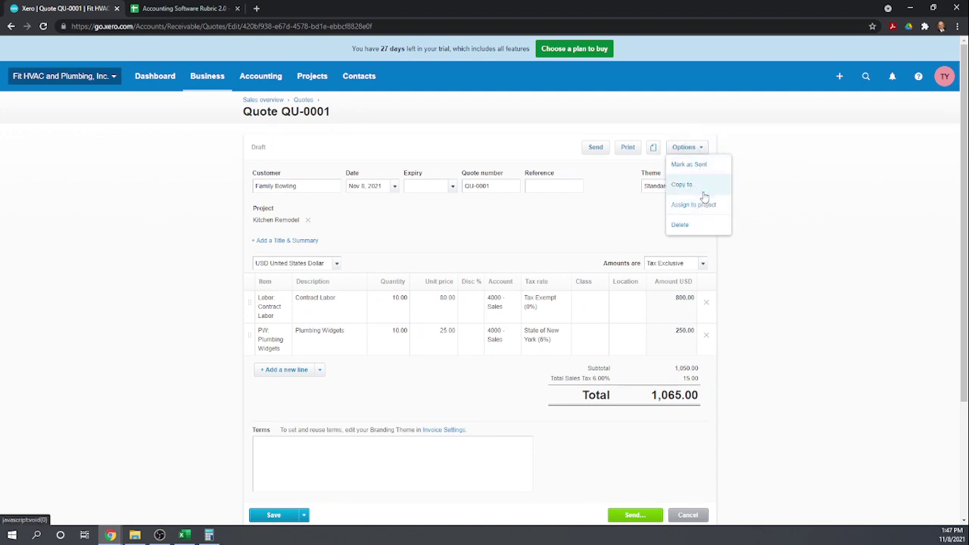
pyautogui.click(695, 166)
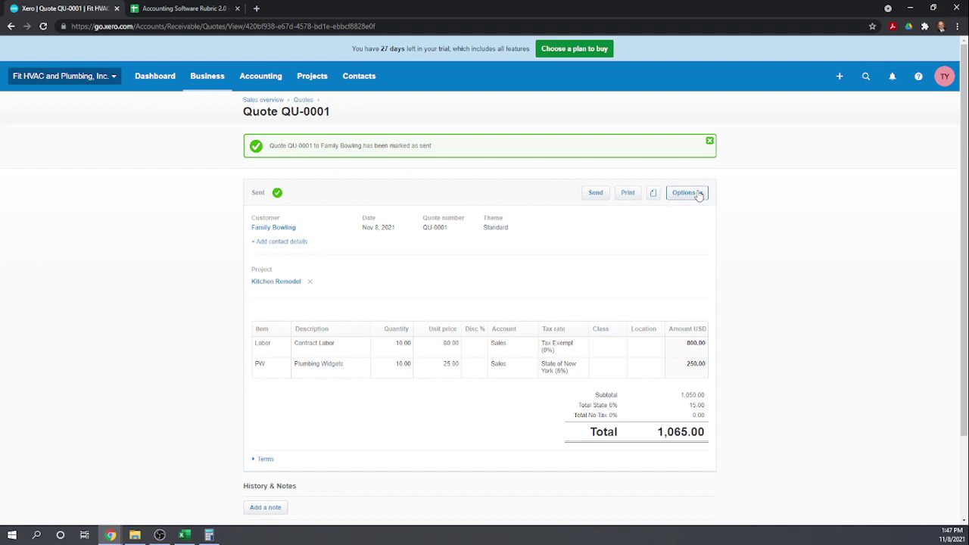
pyautogui.click(702, 195)
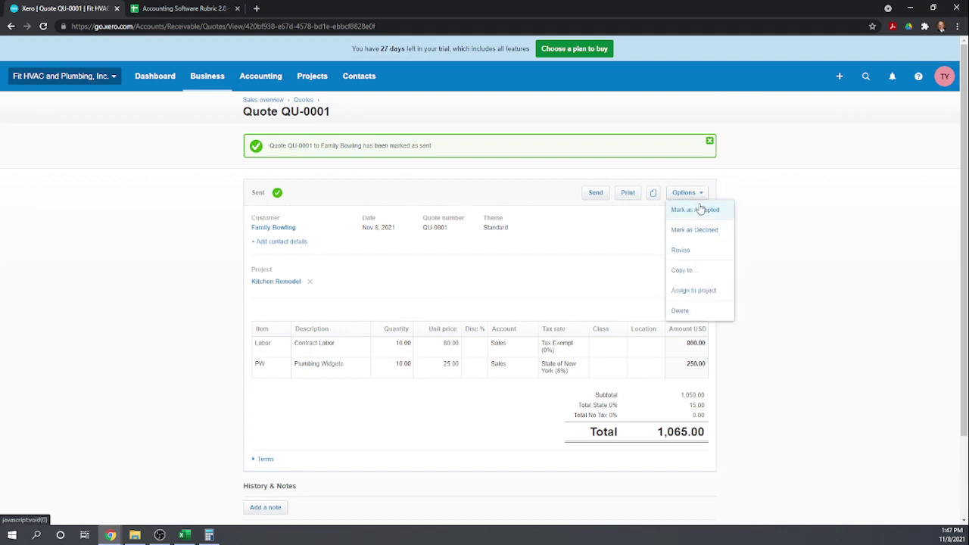
pyautogui.click(705, 213)
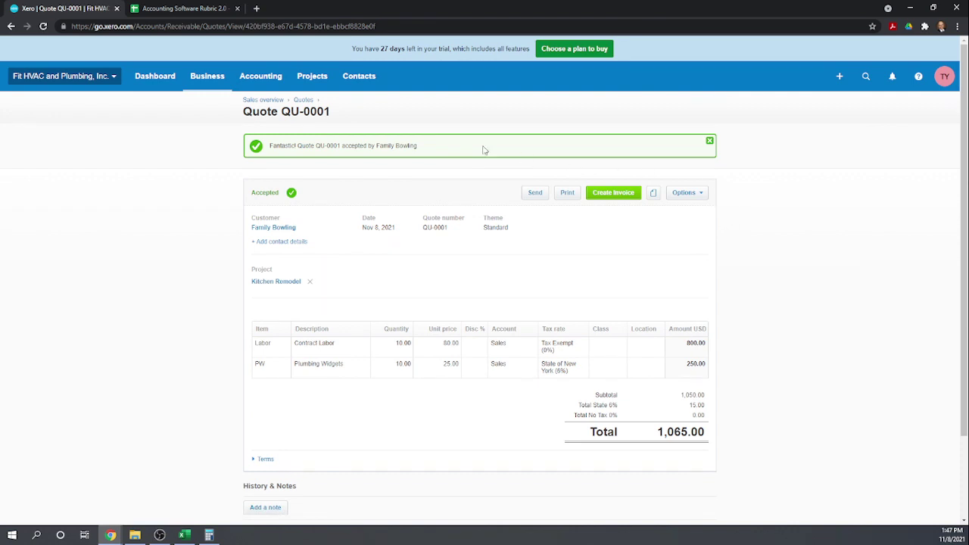
# Reopen the Kitchen Remodel project and expand Contract Labor, which has no tracked expenses.
pyautogui.click(306, 101)
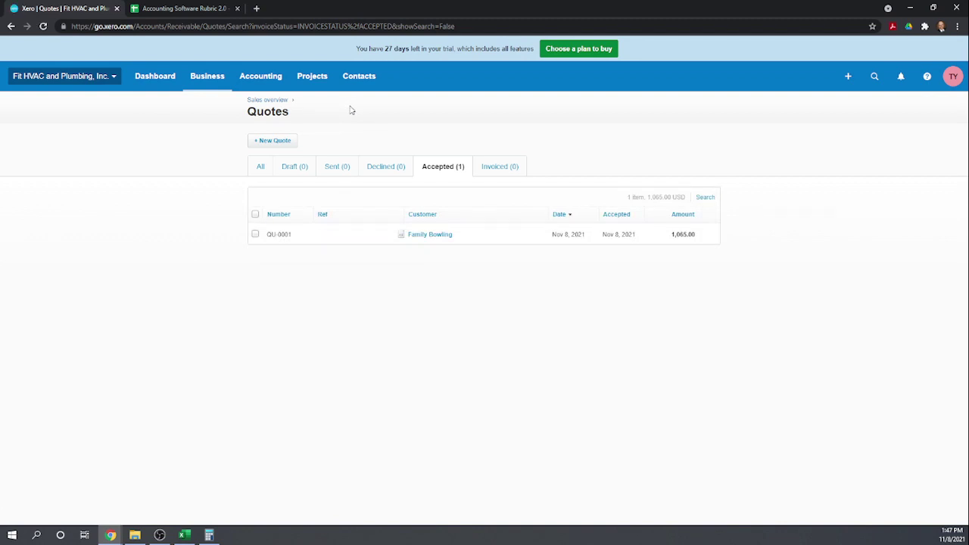
pyautogui.click(317, 80)
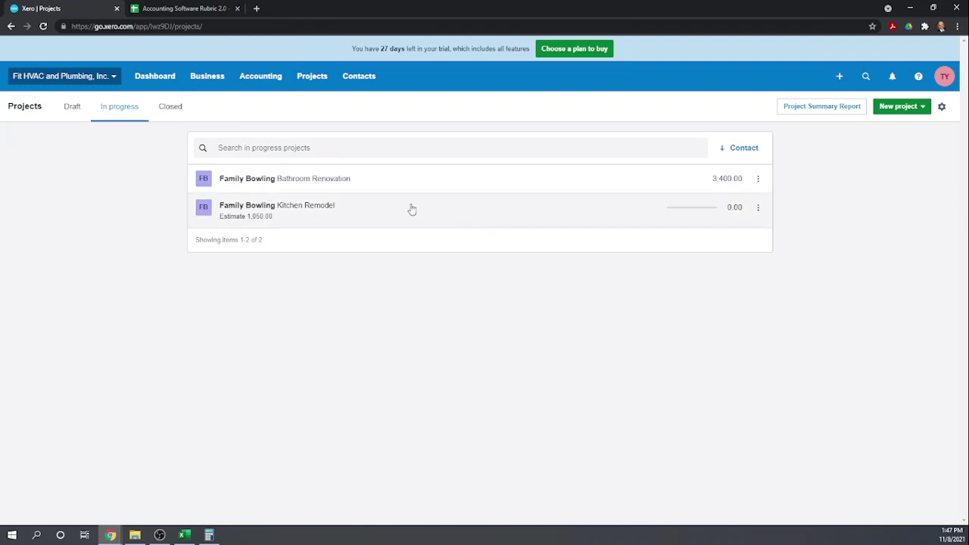
pyautogui.click(317, 209)
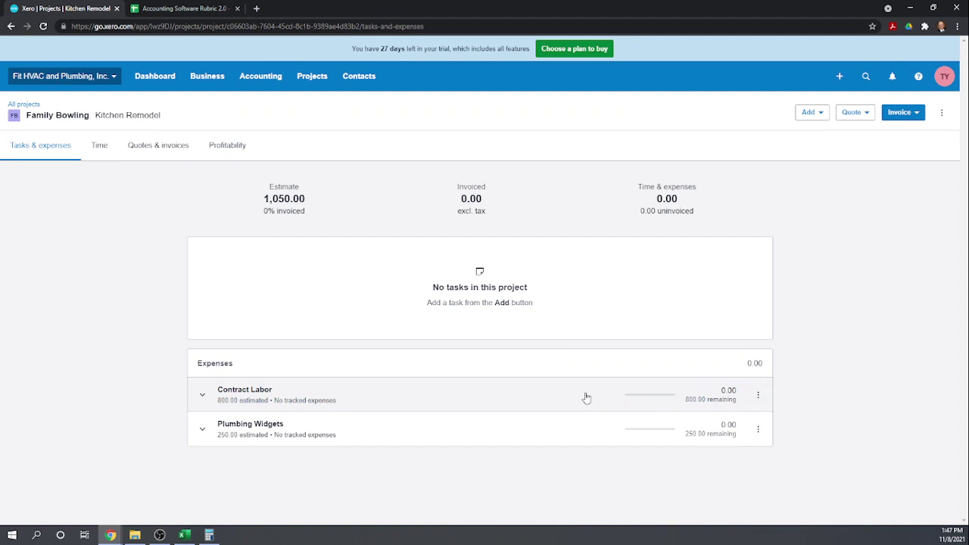
pyautogui.click(203, 395)
pyautogui.scroll(-1, 364, 375)
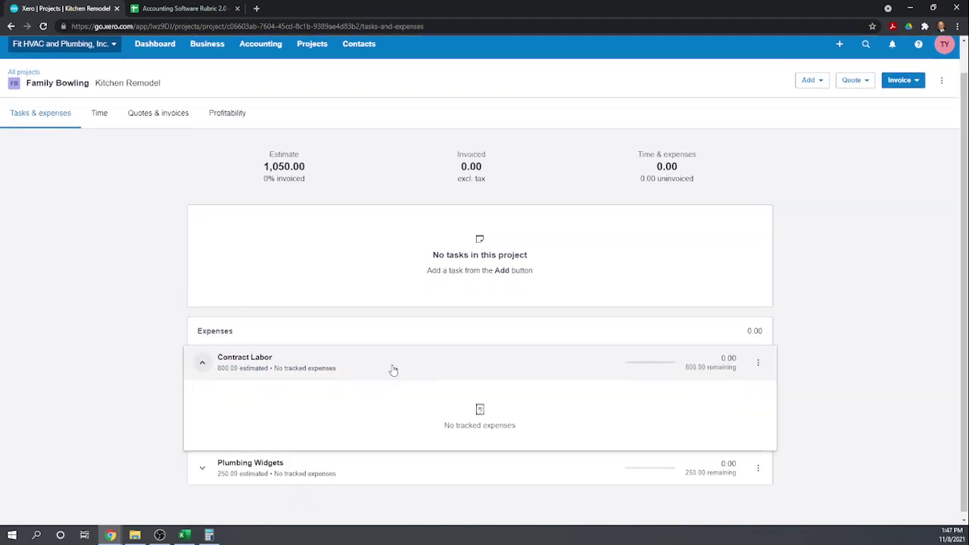
pyautogui.scroll(1, 489, 411)
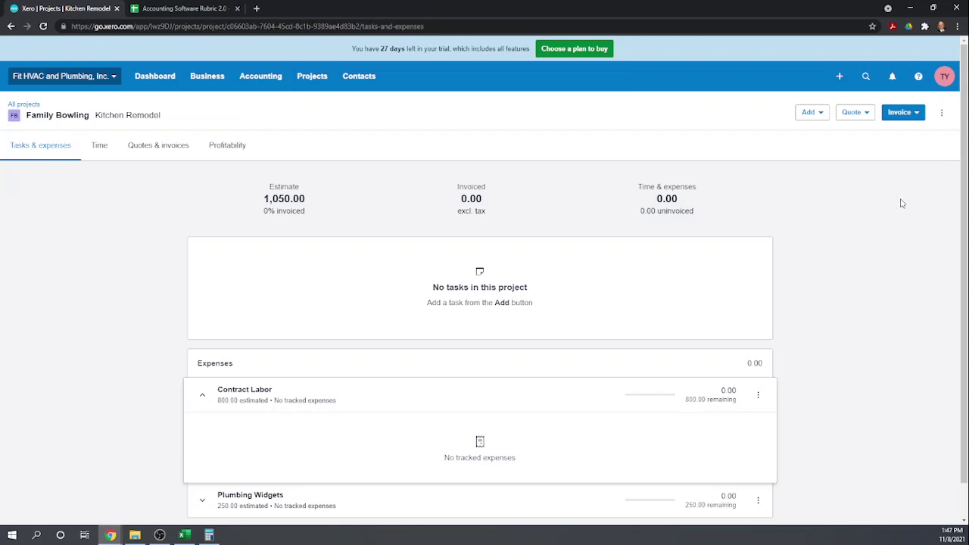
# Start a new Contract Labor expense of quantity 12, tracked against its estimate.
pyautogui.click(821, 113)
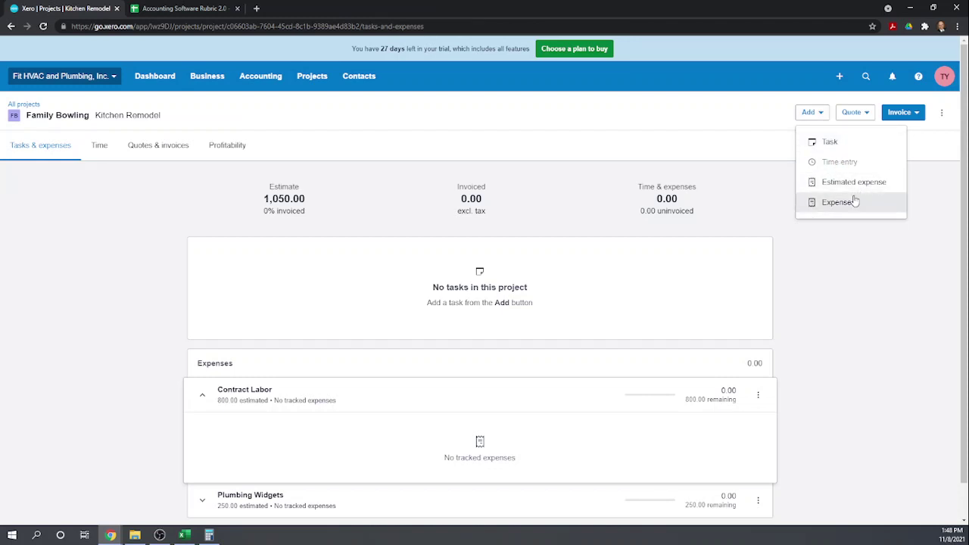
pyautogui.click(832, 206)
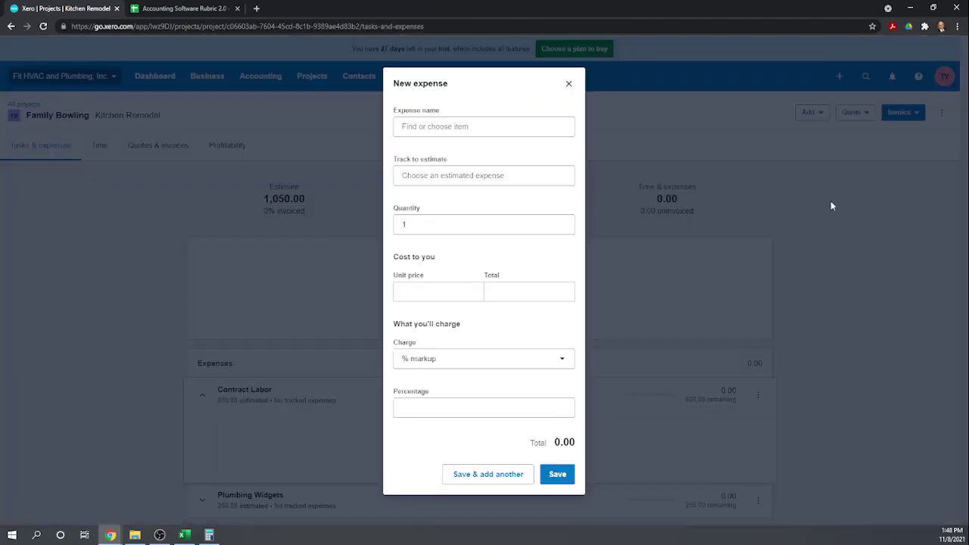
pyautogui.click(499, 133)
pyautogui.write('d')
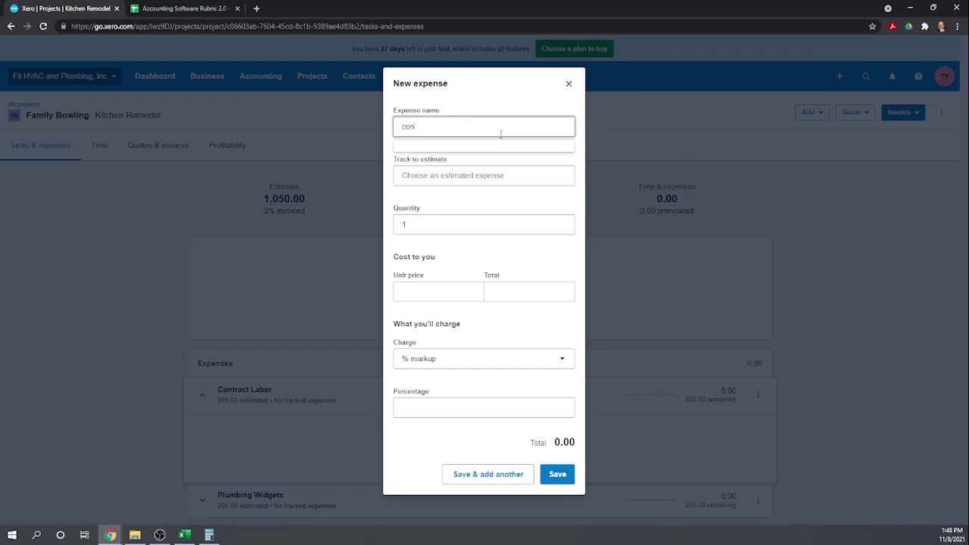
pyautogui.write('on')
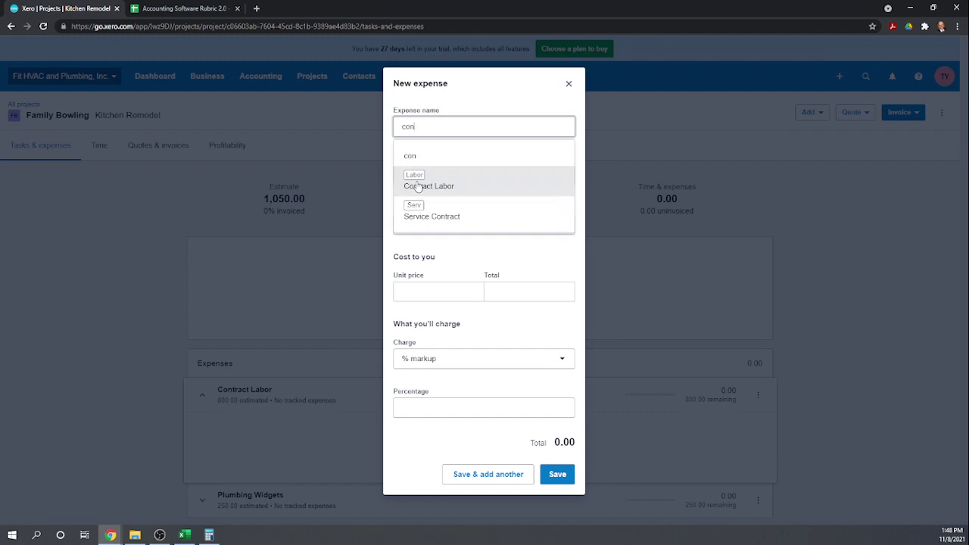
pyautogui.click(418, 187)
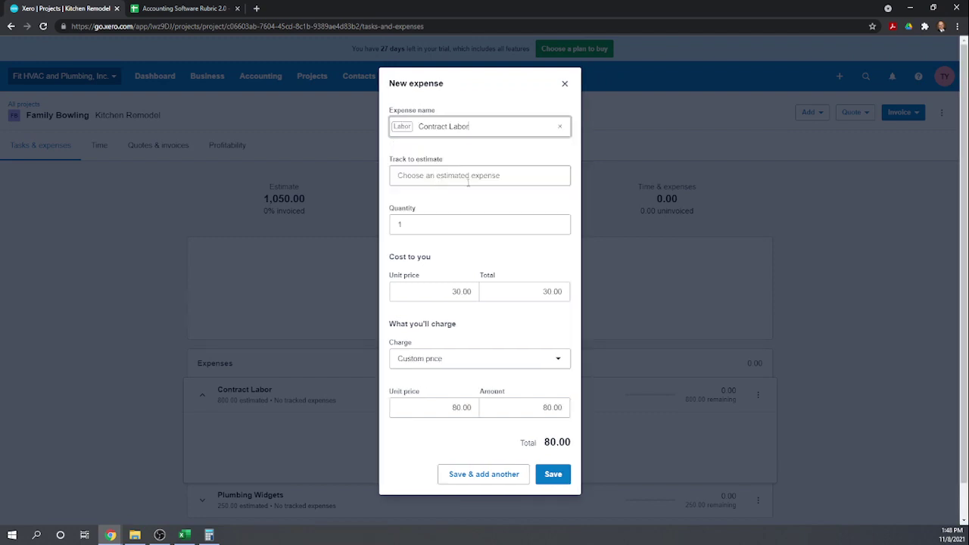
pyautogui.click(470, 173)
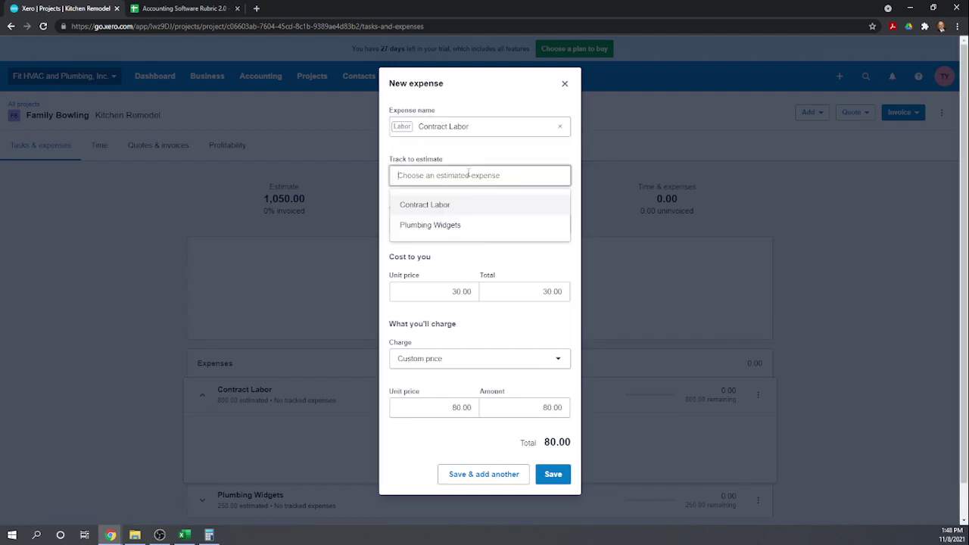
pyautogui.click(428, 206)
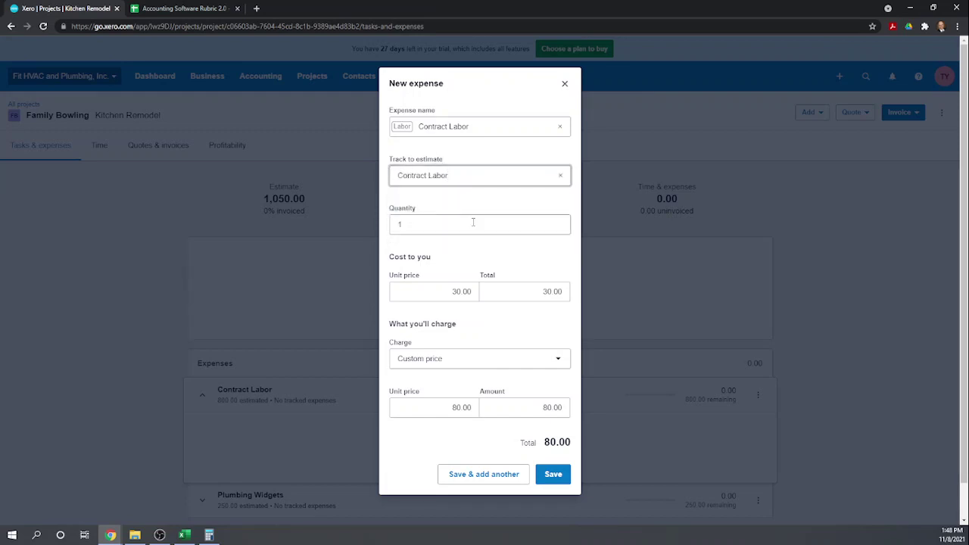
pyautogui.click(410, 226)
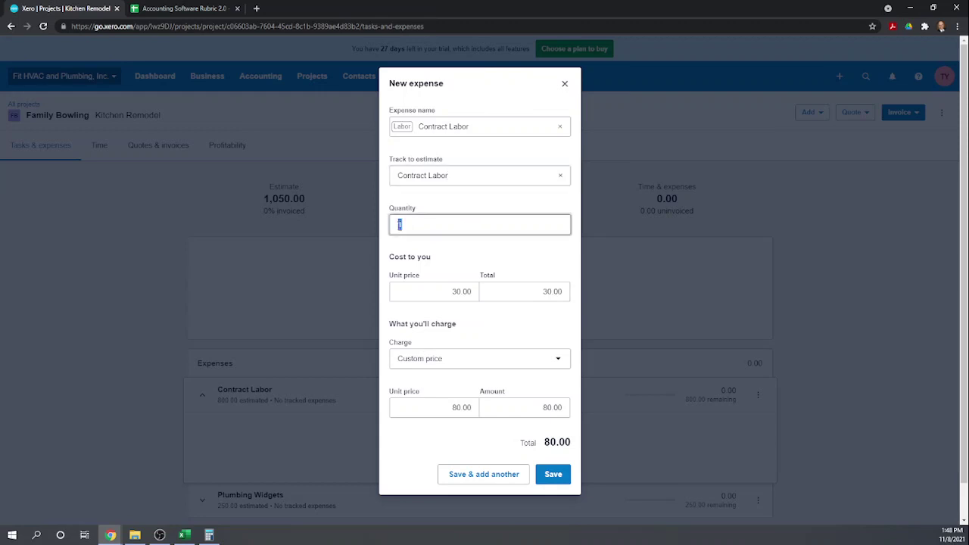
pyautogui.click(425, 233)
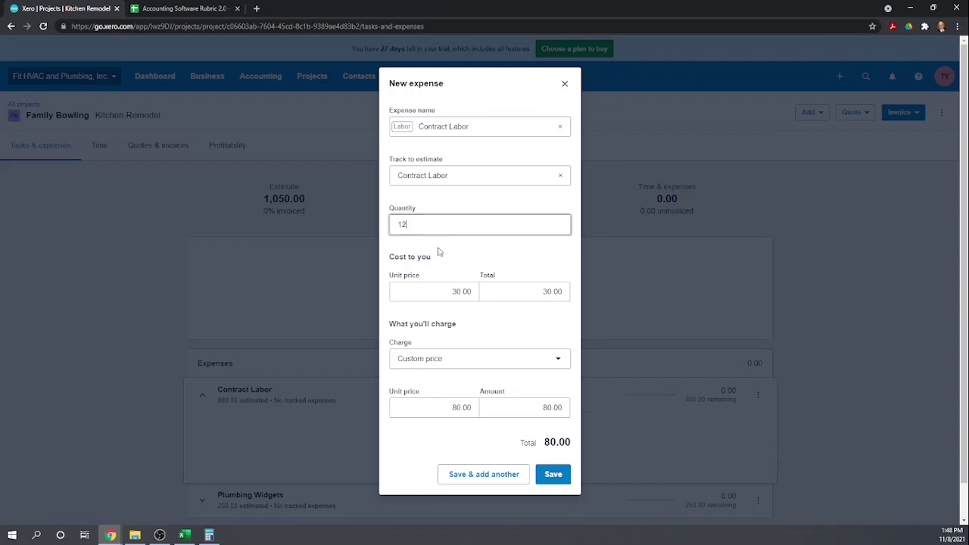
pyautogui.click(419, 290)
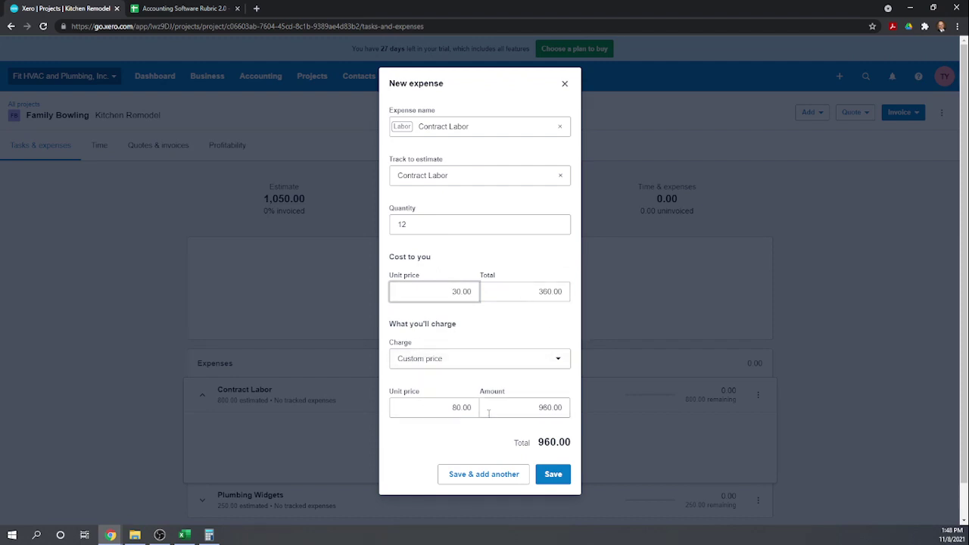
# Set the expense's charged amount to 960.00 and save it.
pyautogui.scroll(-1, 488, 412)
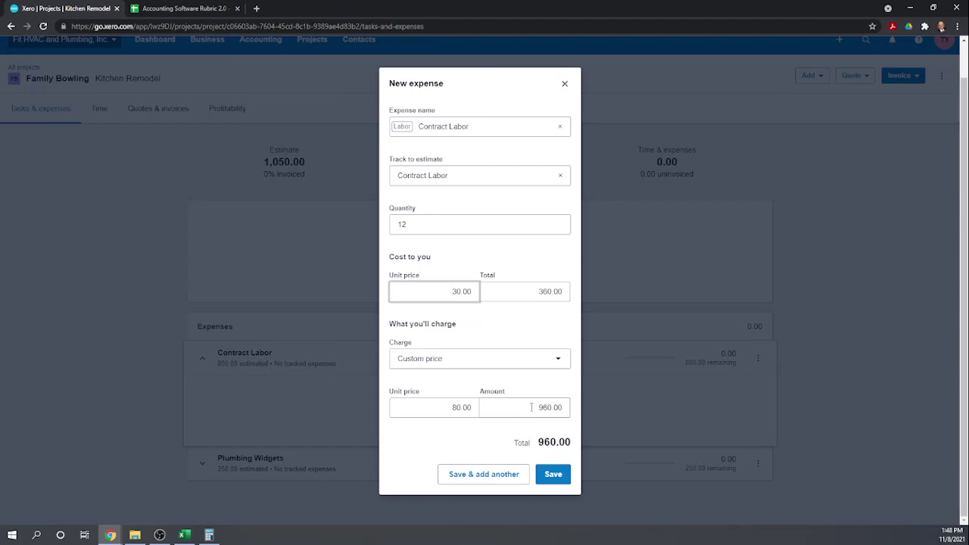
pyautogui.moveTo(532, 408); pyautogui.dragTo(562, 401)
pyautogui.write('80')
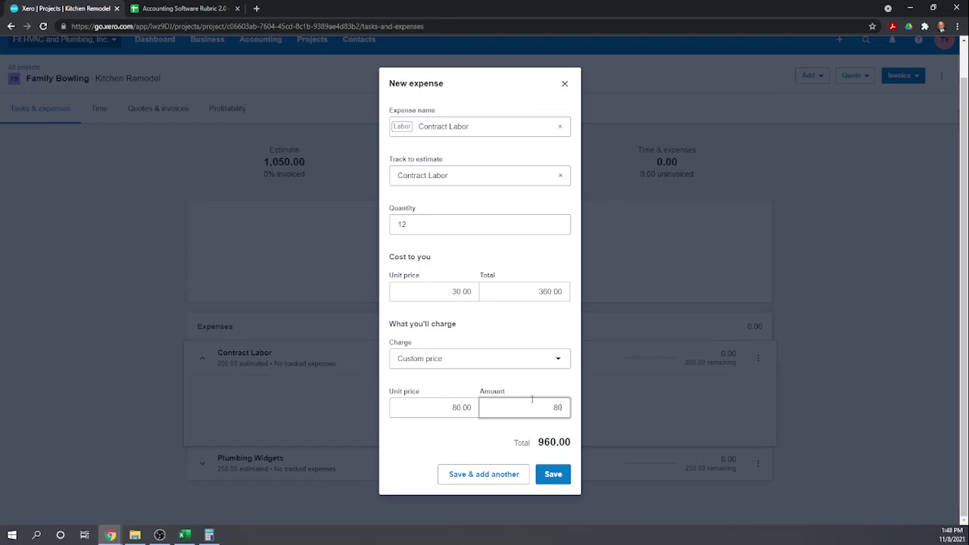
pyautogui.write('0')
pyautogui.click(467, 443)
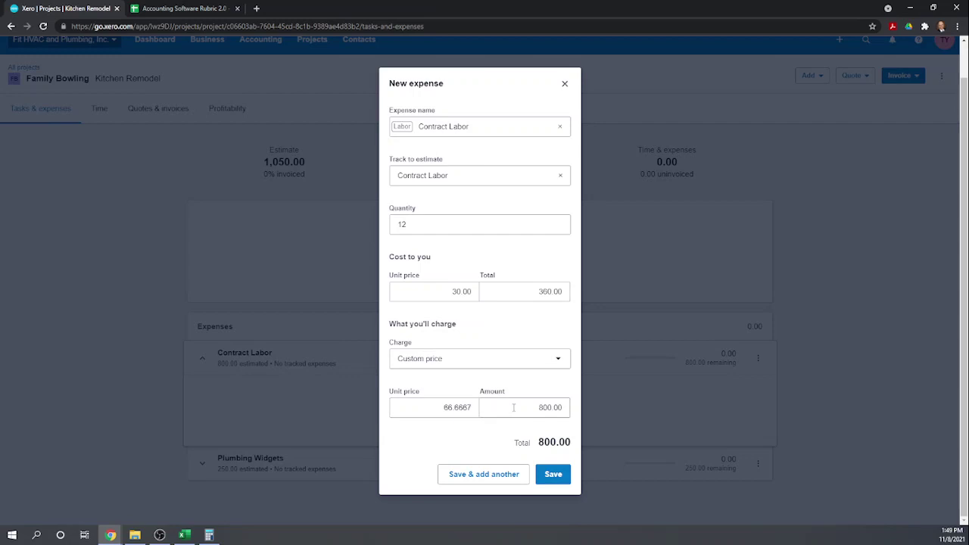
pyautogui.moveTo(518, 408); pyautogui.dragTo(565, 403)
pyautogui.write('960')
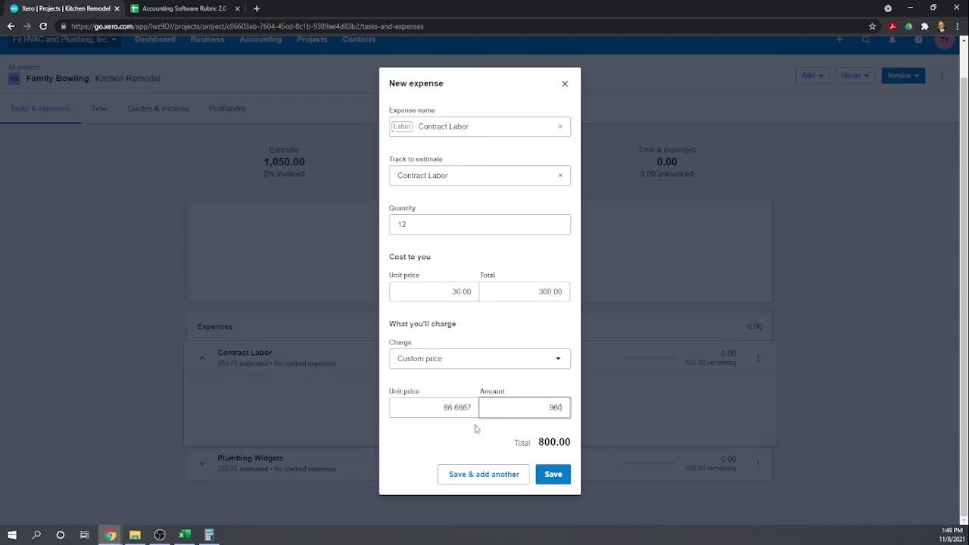
pyautogui.click(449, 437)
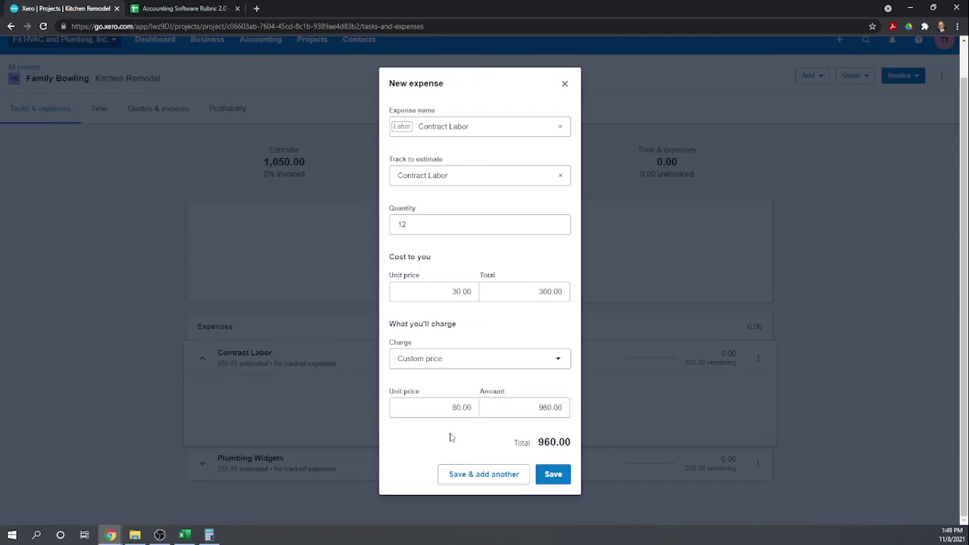
pyautogui.click(554, 475)
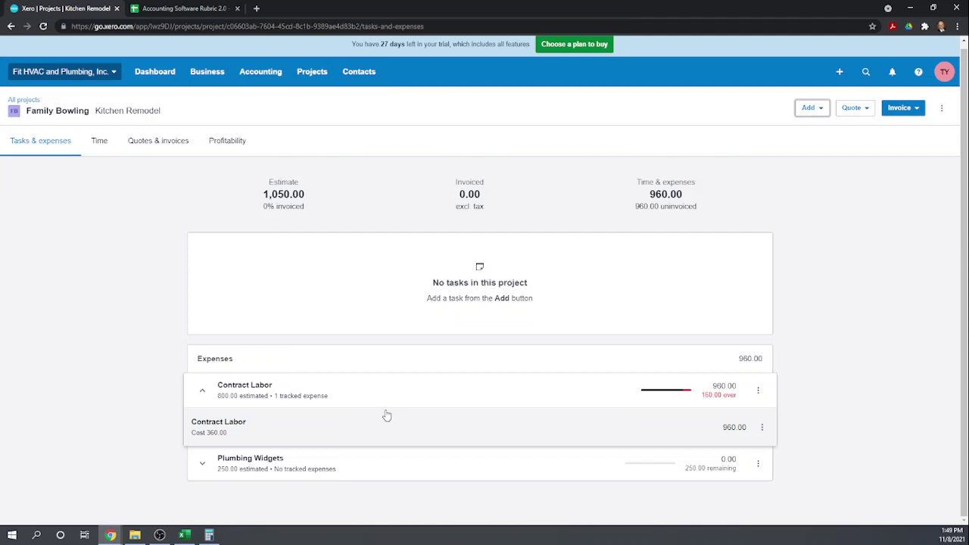
pyautogui.click(822, 111)
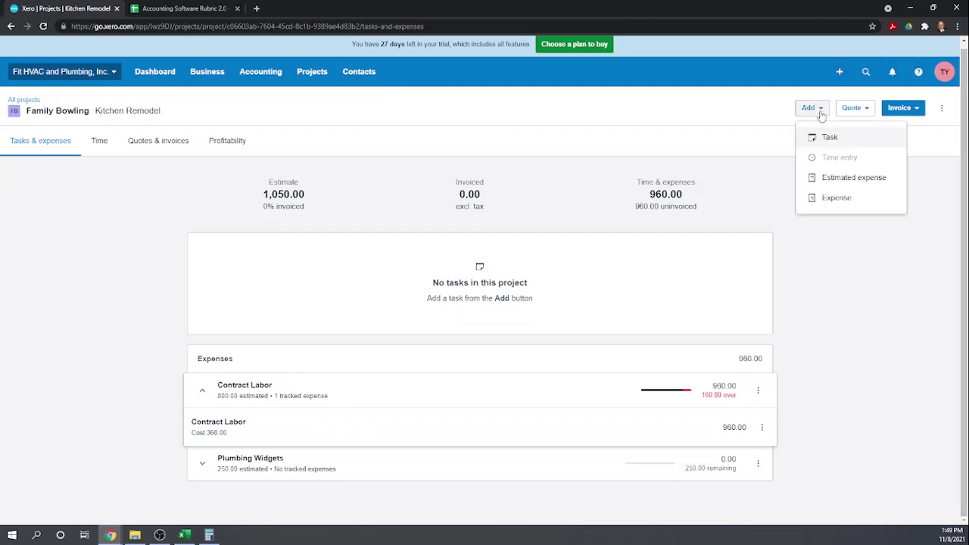
pyautogui.click(838, 200)
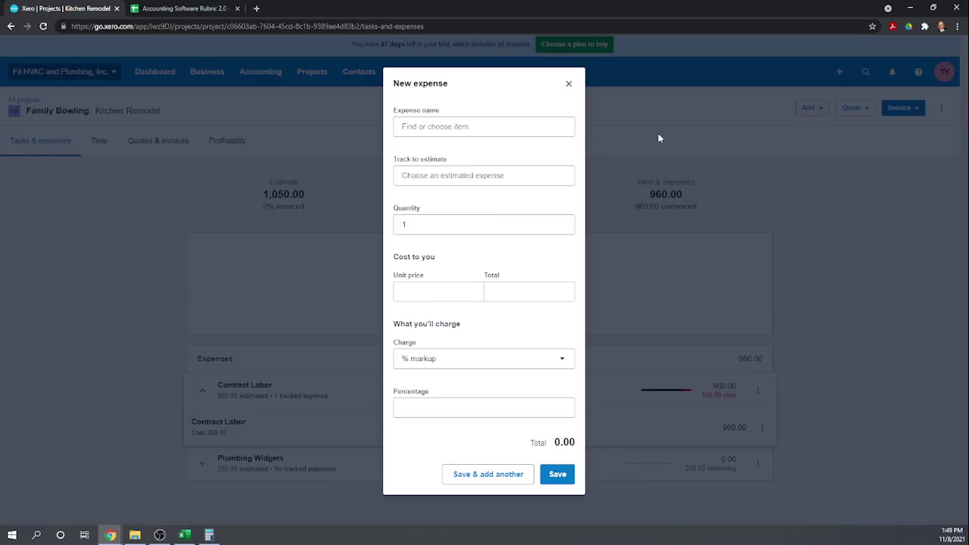
pyautogui.click(455, 126)
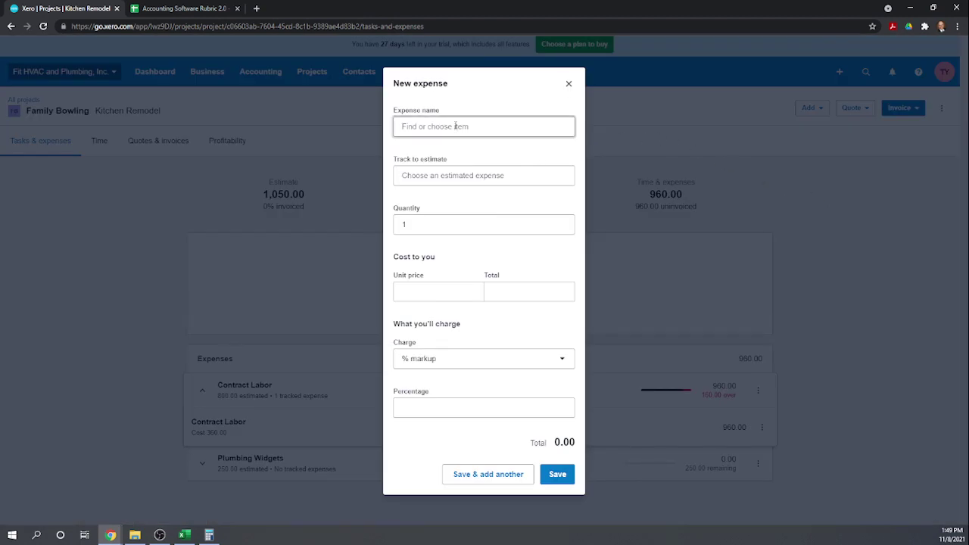
pyautogui.click(568, 83)
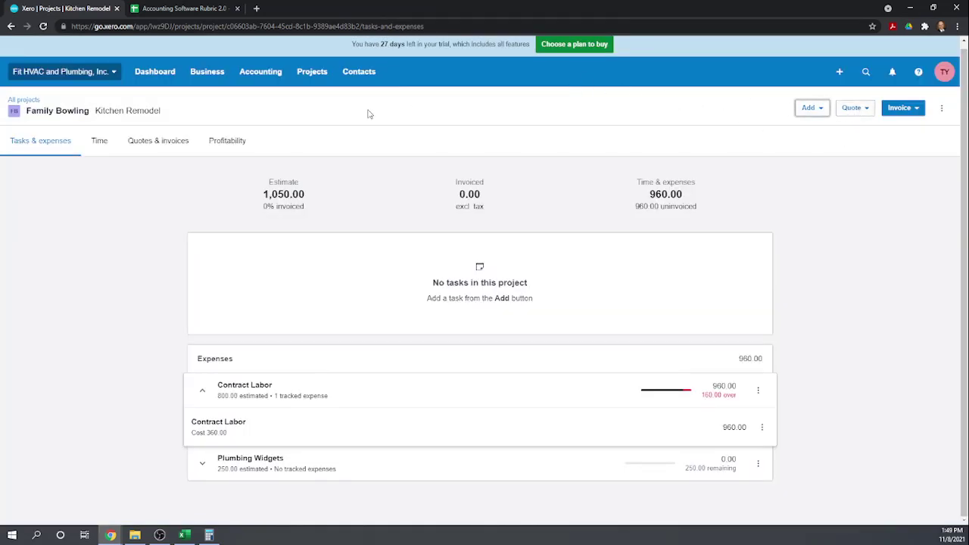
pyautogui.click(200, 76)
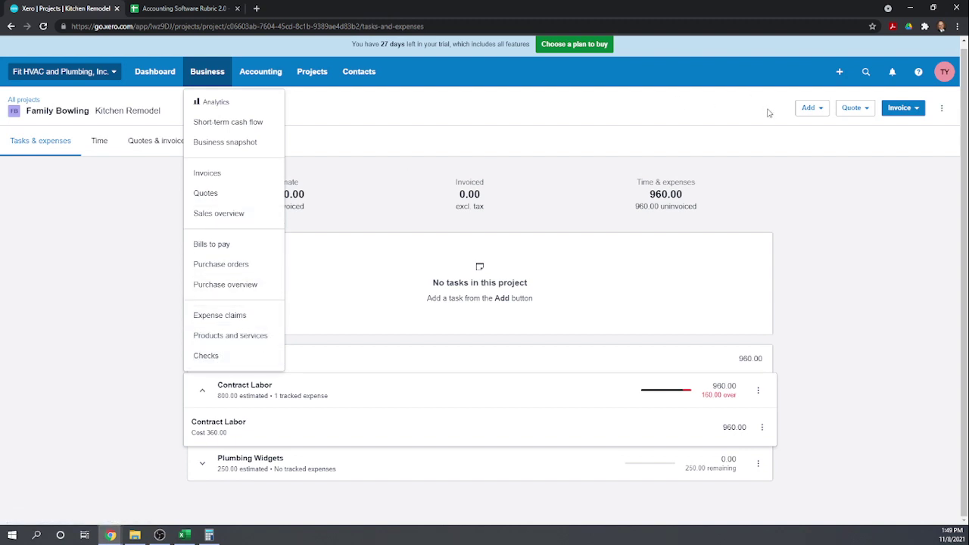
pyautogui.click(231, 248)
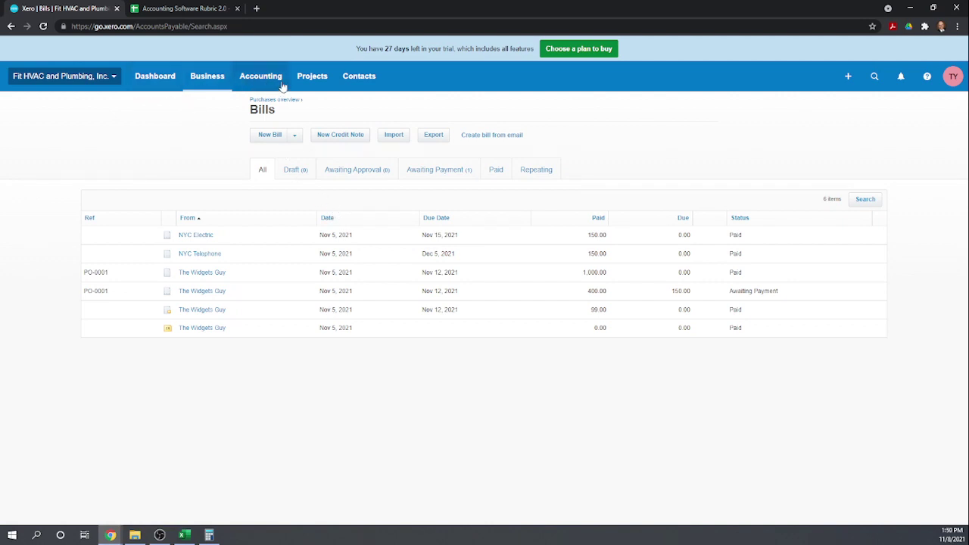
pyautogui.click(319, 82)
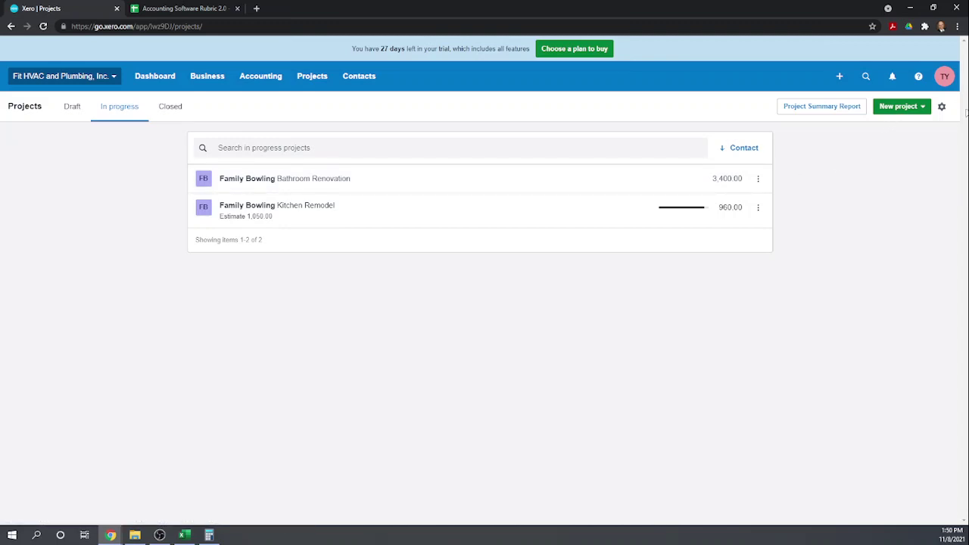
pyautogui.click(302, 209)
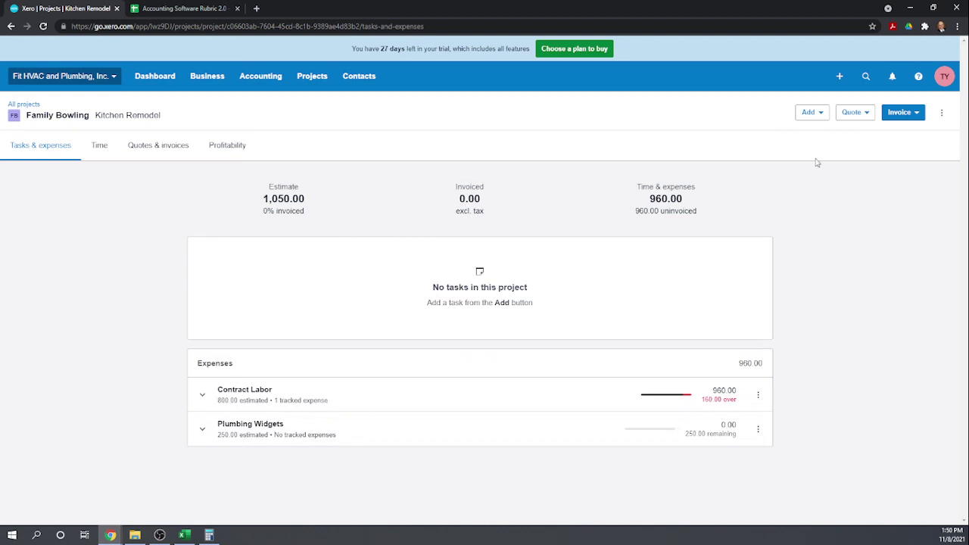
# Add a Plumbing Widgets expense of 8 units, tracked to its estimate, charged at 200.00.
pyautogui.click(818, 113)
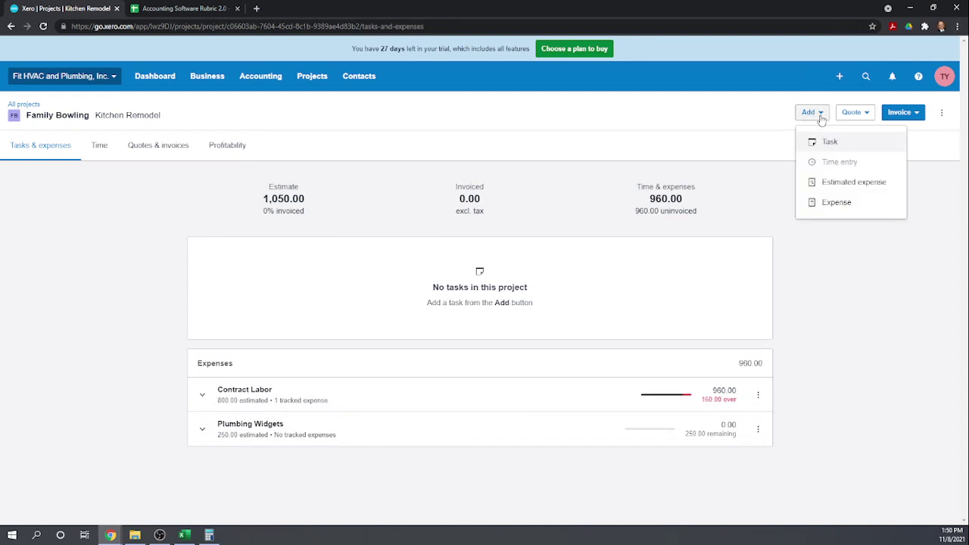
pyautogui.click(835, 204)
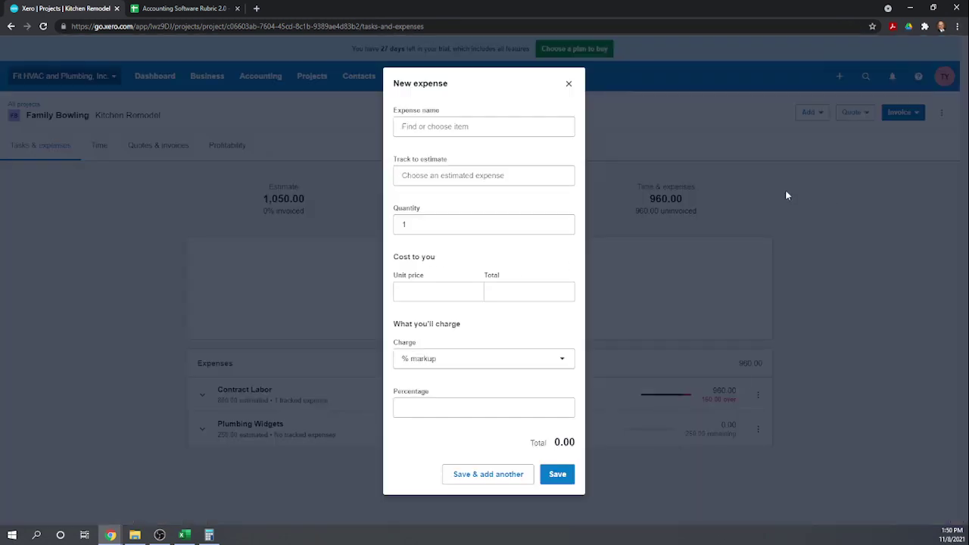
pyautogui.click(501, 128)
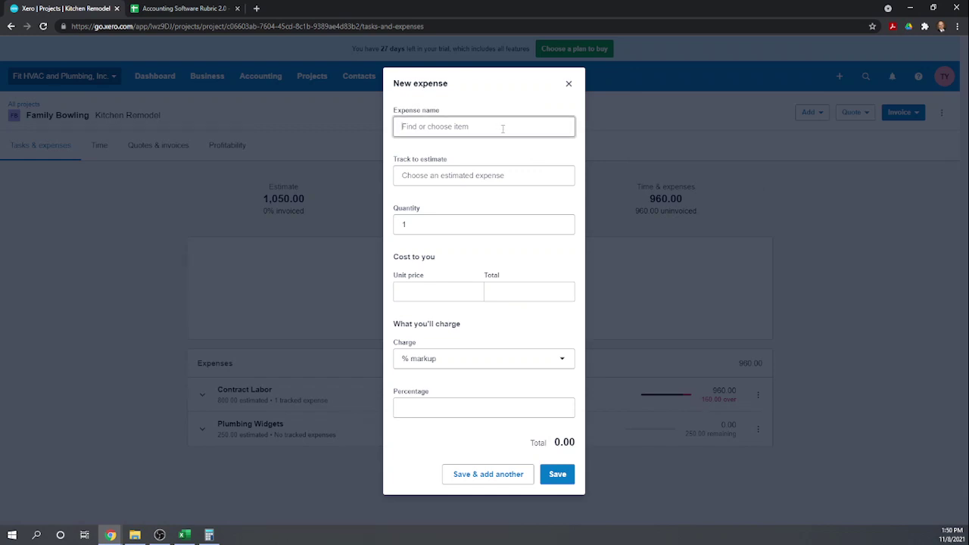
pyautogui.write('pl')
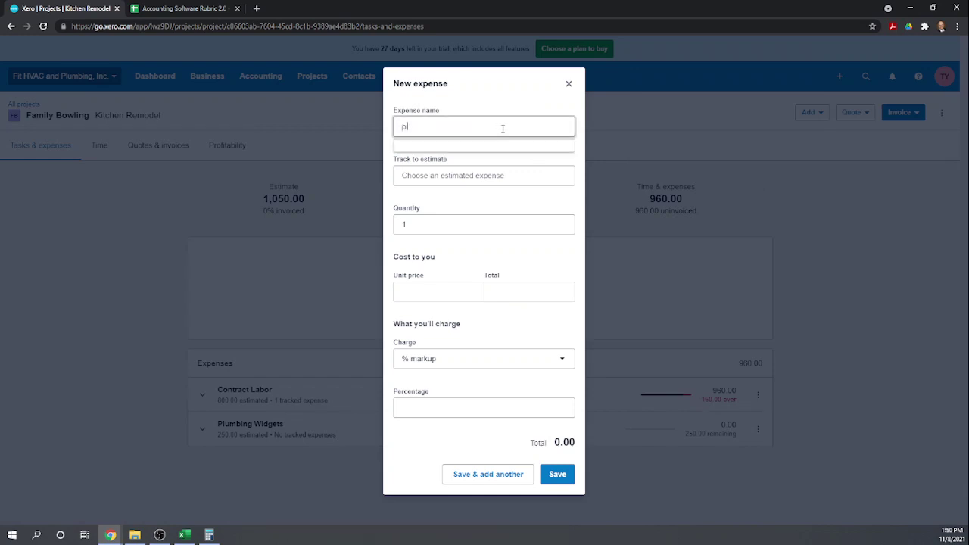
pyautogui.press('BackSpace')
pyautogui.press('BackSpace')
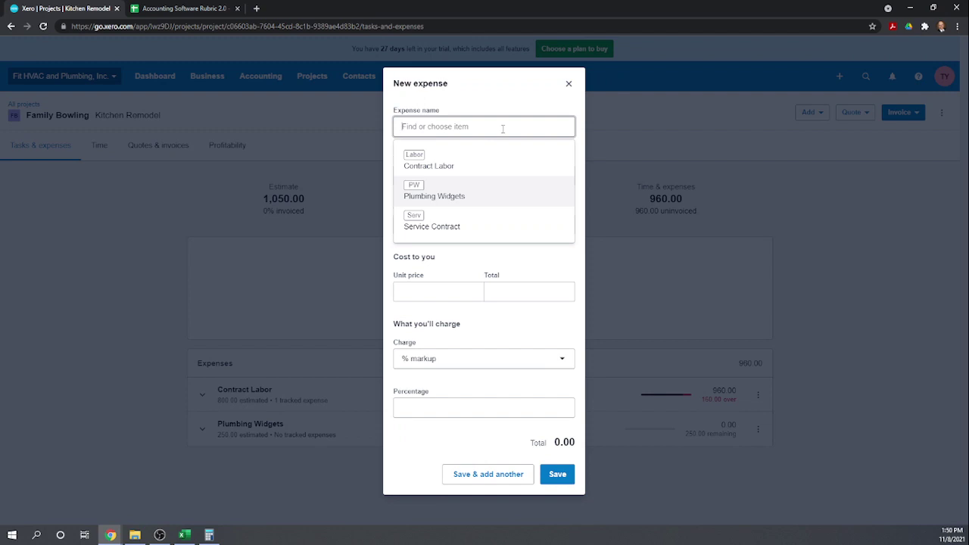
pyautogui.click(452, 197)
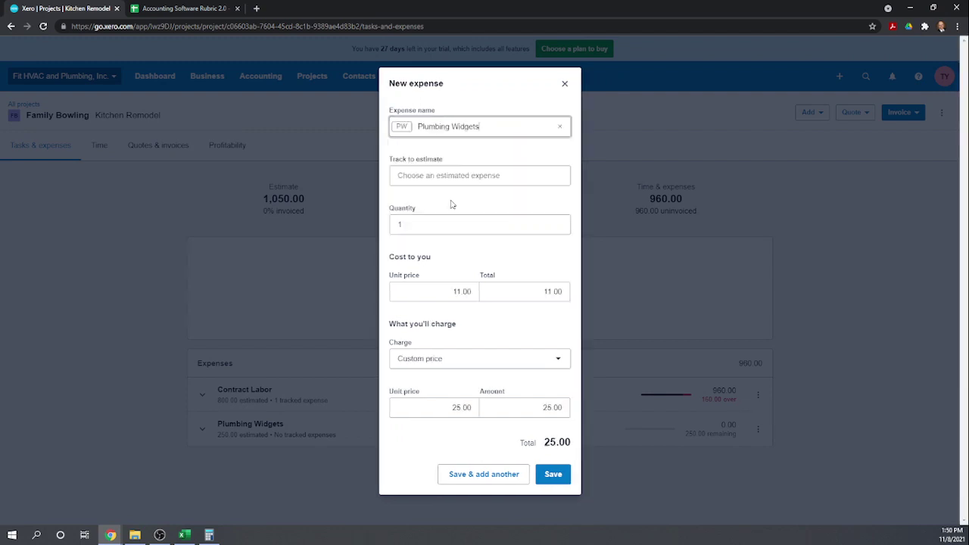
pyautogui.click(444, 175)
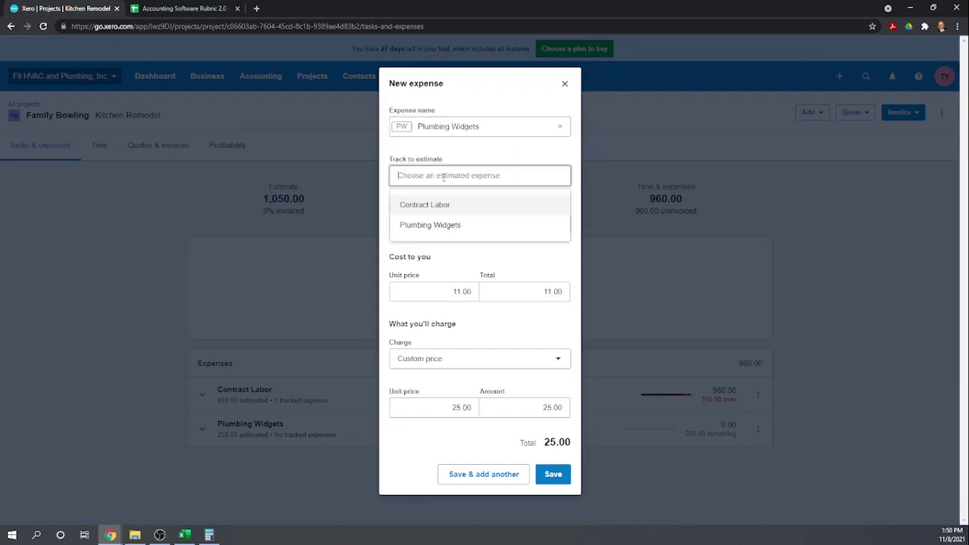
pyautogui.click(427, 223)
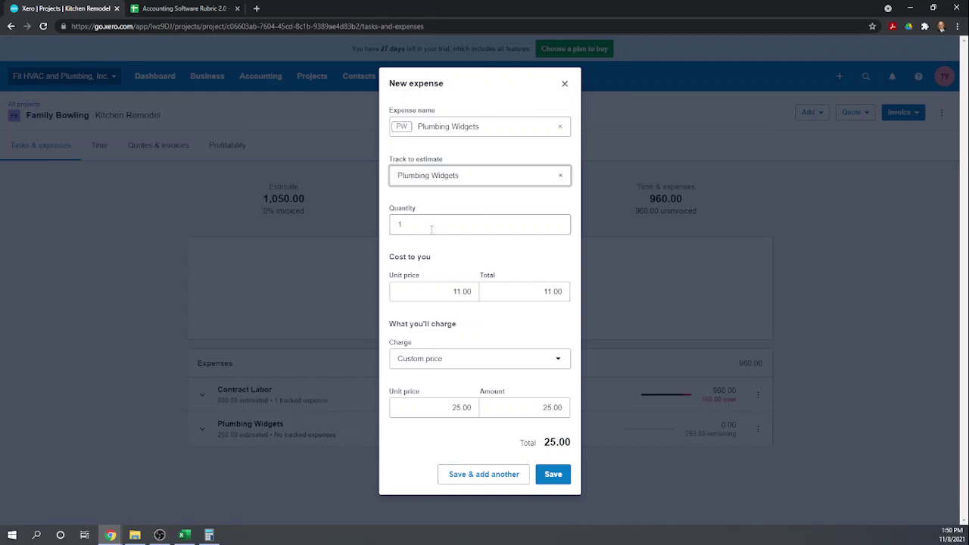
pyautogui.doubleClick(431, 230)
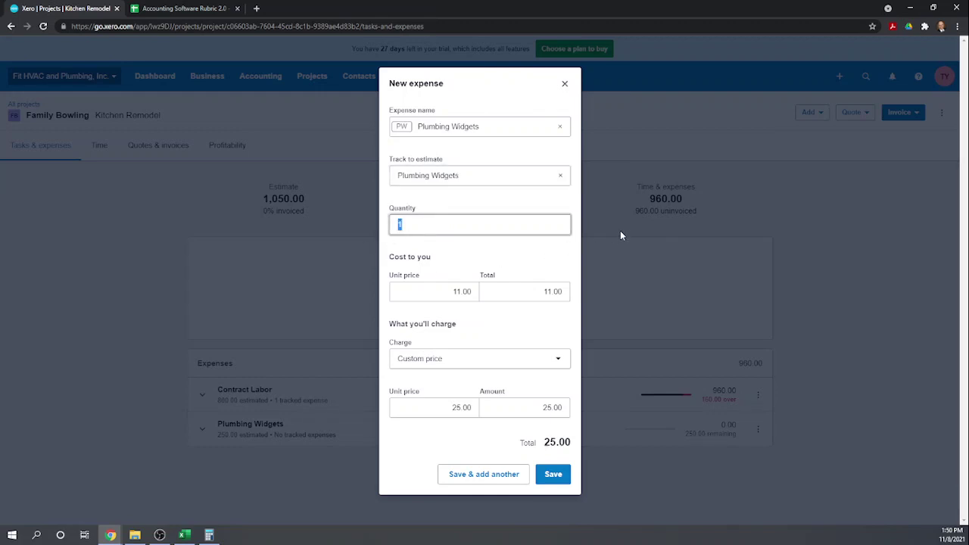
pyautogui.click(419, 288)
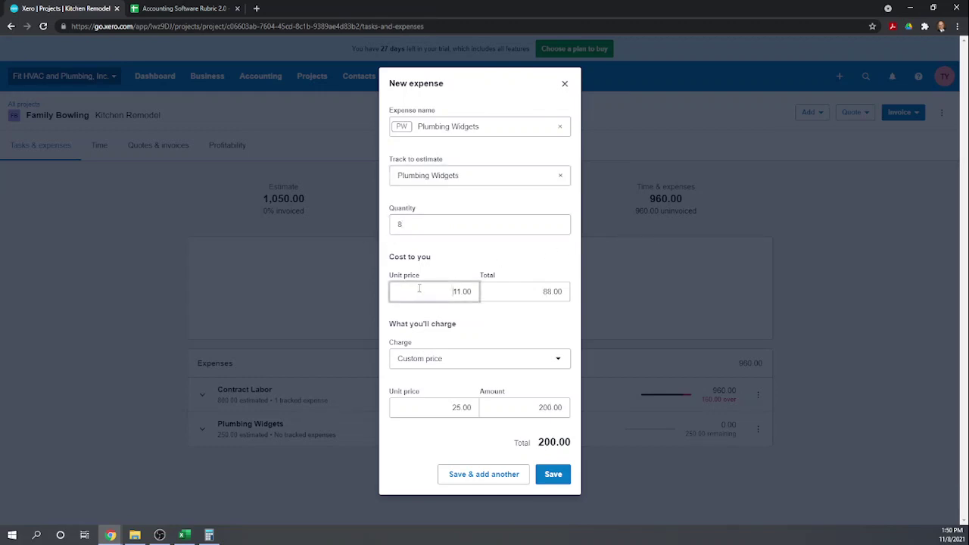
pyautogui.click(555, 473)
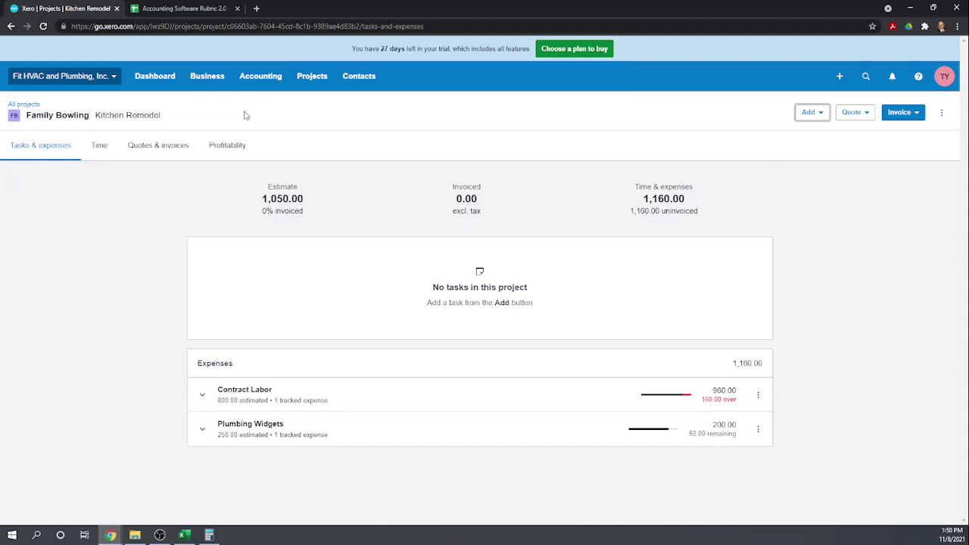
# Review Kitchen Remodel's profitability: -448.00 profit, nothing invoiced, 448.00 costs against the 1,050.00 estimate.
pyautogui.click(233, 148)
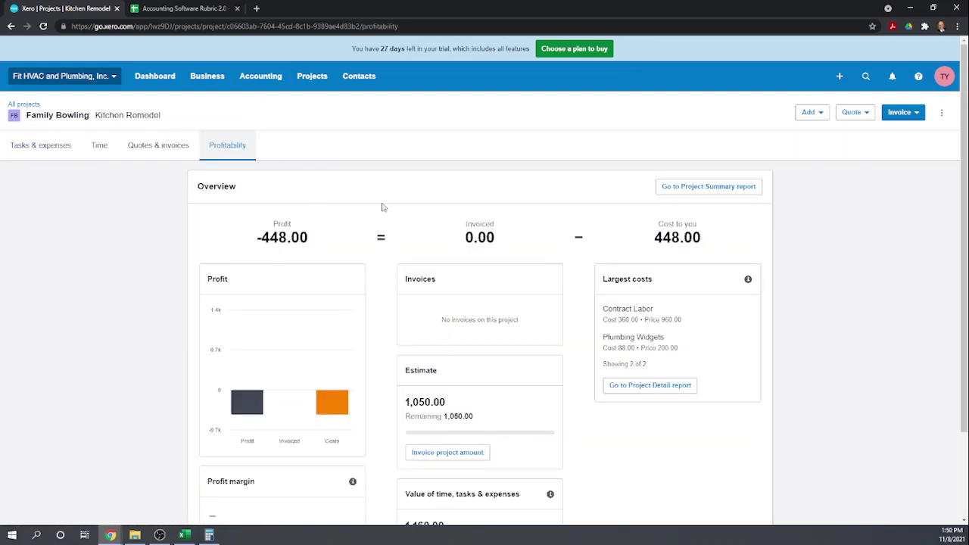
pyautogui.scroll(-2, 507, 188)
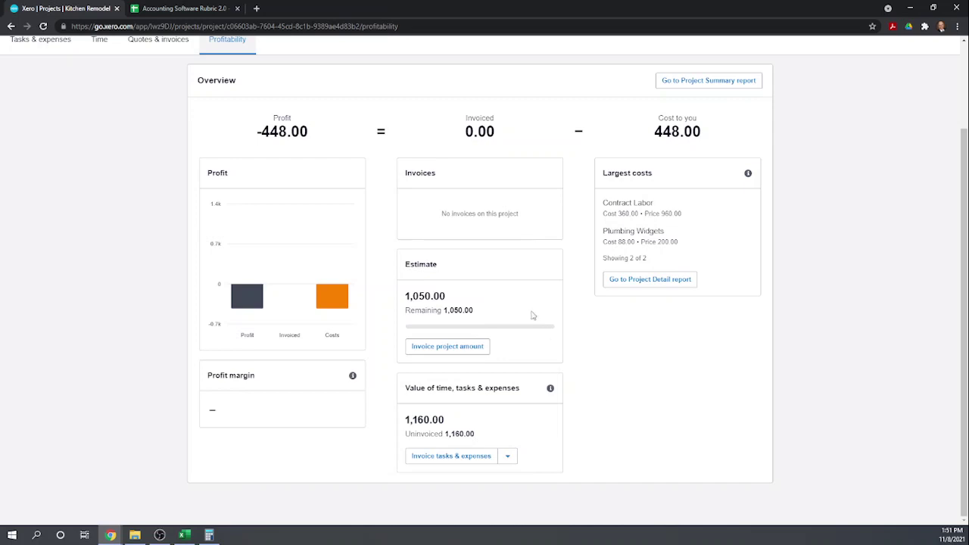
pyautogui.moveTo(502, 321)
# Draft an invoice for 100% of the 1,050.00 estimate, marking all items invoiced and closing the project.
pyautogui.click(440, 347)
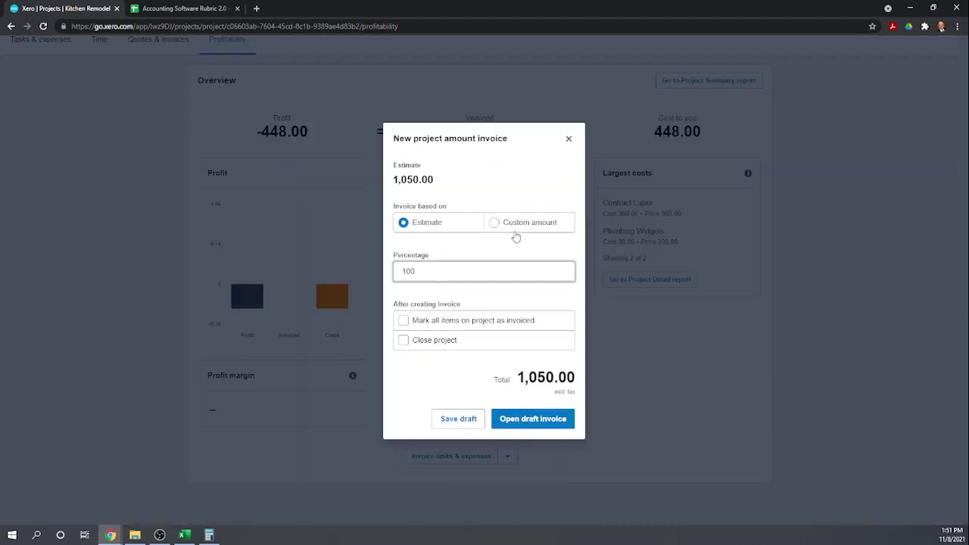
pyautogui.click(403, 323)
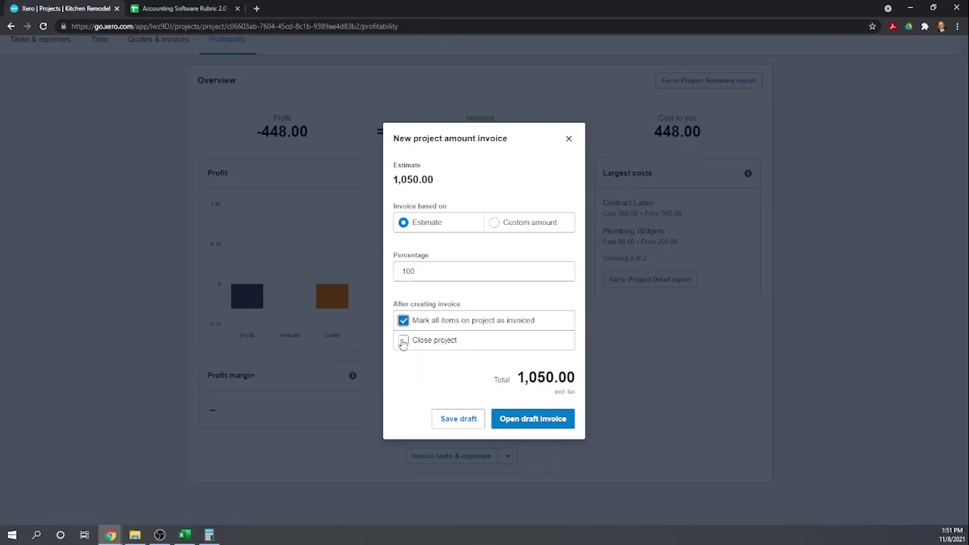
pyautogui.click(403, 342)
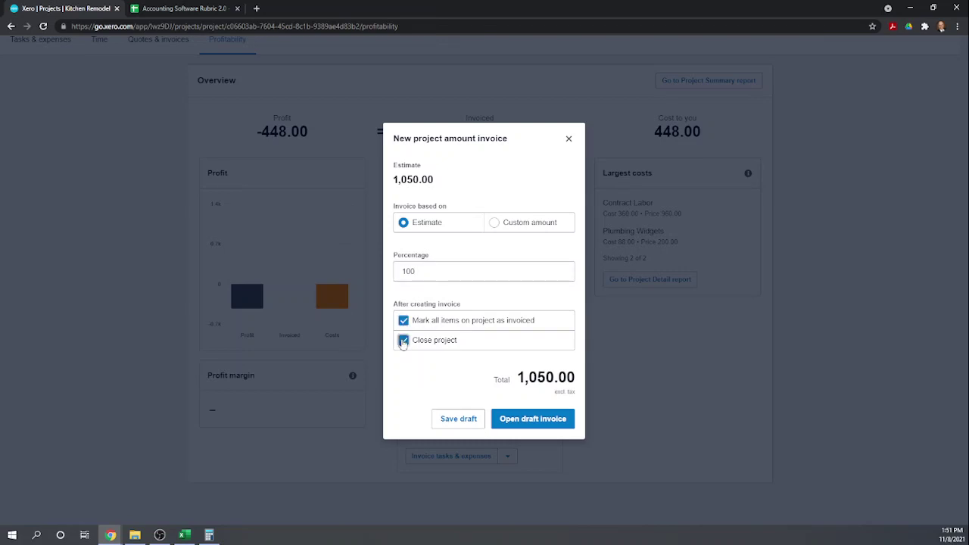
pyautogui.click(541, 421)
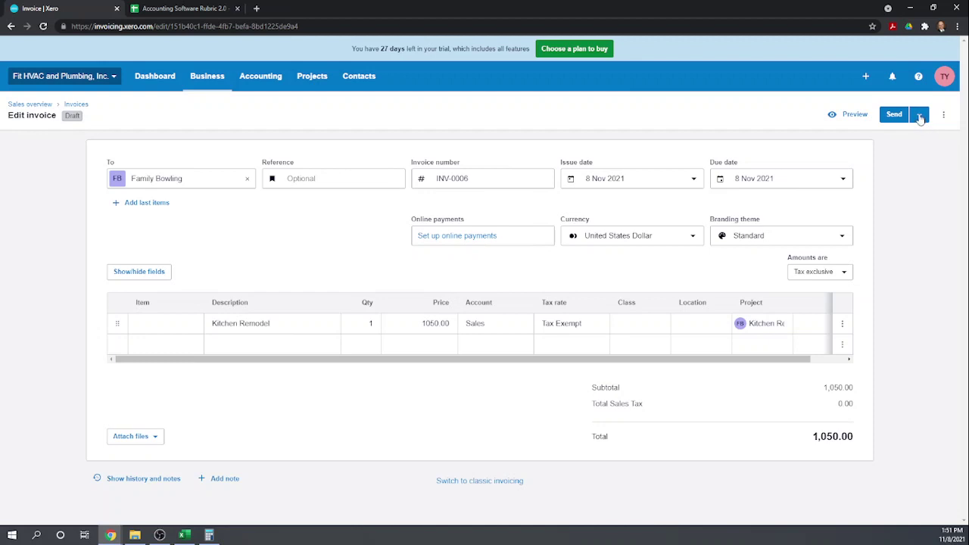
# Approve invoice INV-0006 so its 1,050.00 is awaiting payment.
pyautogui.click(920, 115)
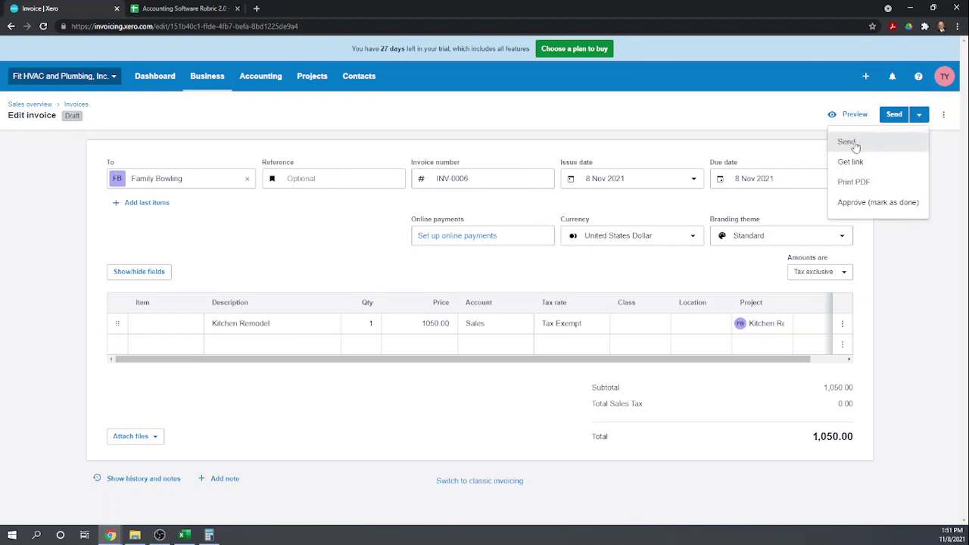
pyautogui.click(852, 203)
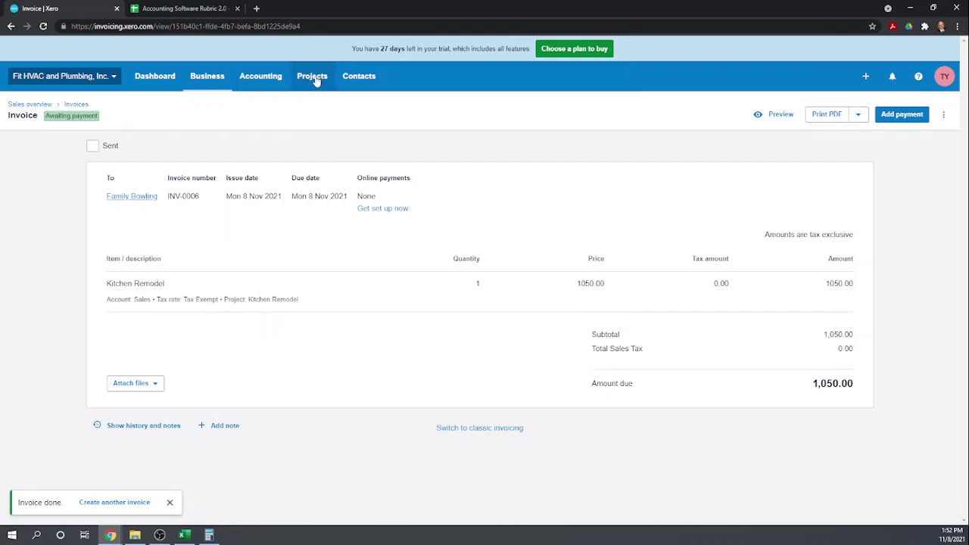
# Open the closed Kitchen Remodel project from the closed projects list.
pyautogui.click(317, 80)
pyautogui.click(326, 110)
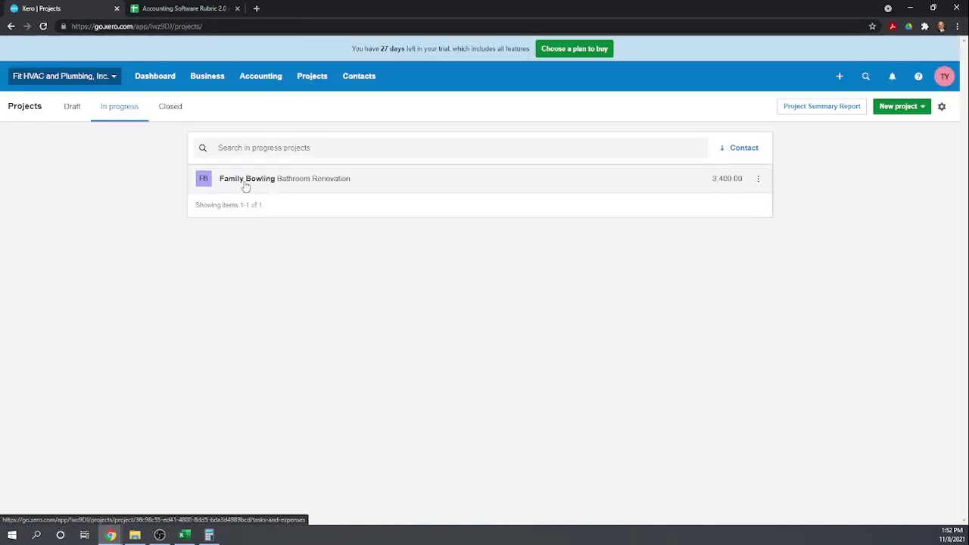
pyautogui.click(171, 108)
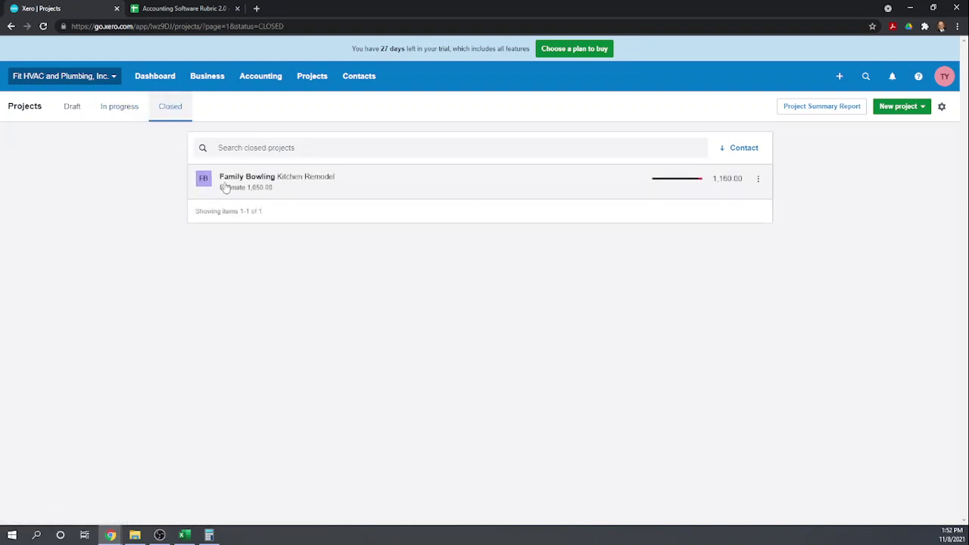
pyautogui.click(243, 180)
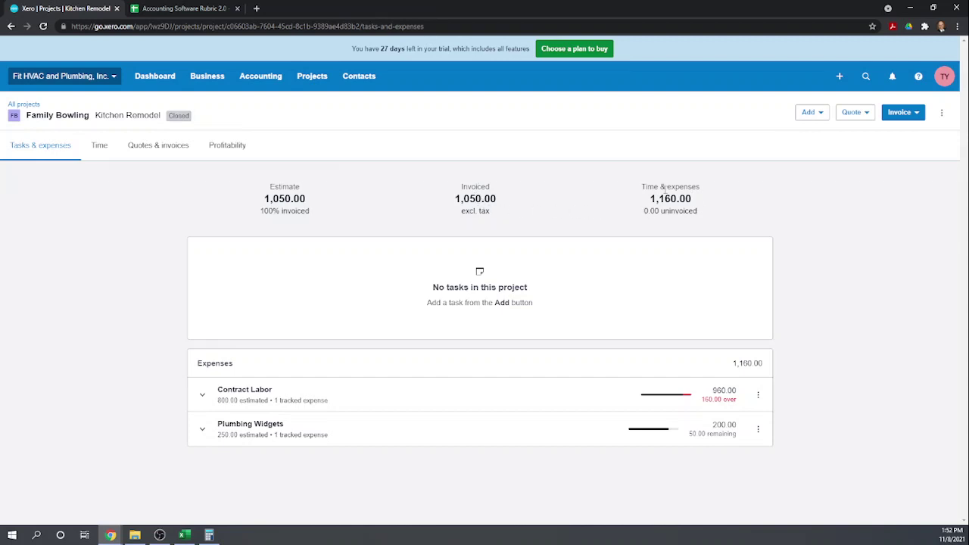
# Review its profitability: 602.00 profit on 1,050.00 invoiced less 448.00 costs, a 57.3% margin.
pyautogui.click(235, 147)
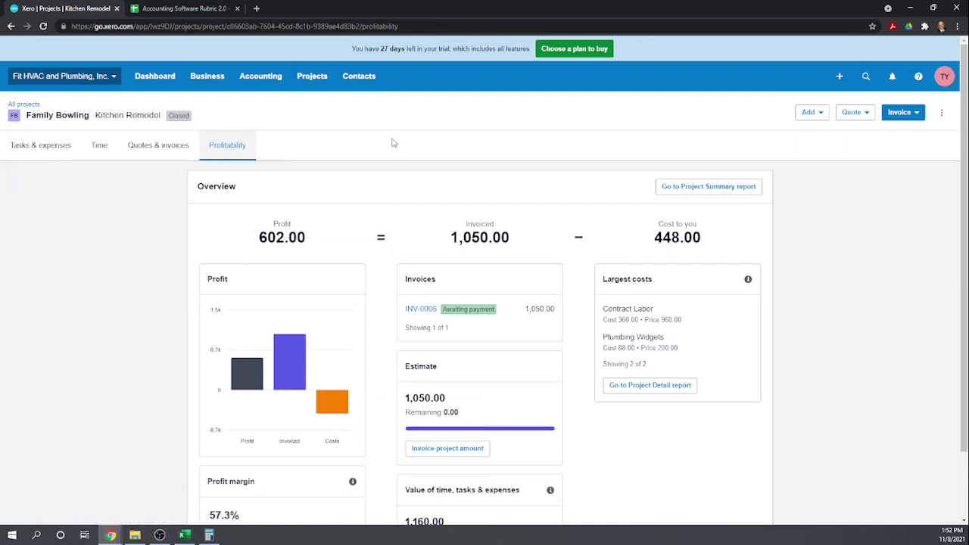
pyautogui.scroll(-1, 401, 152)
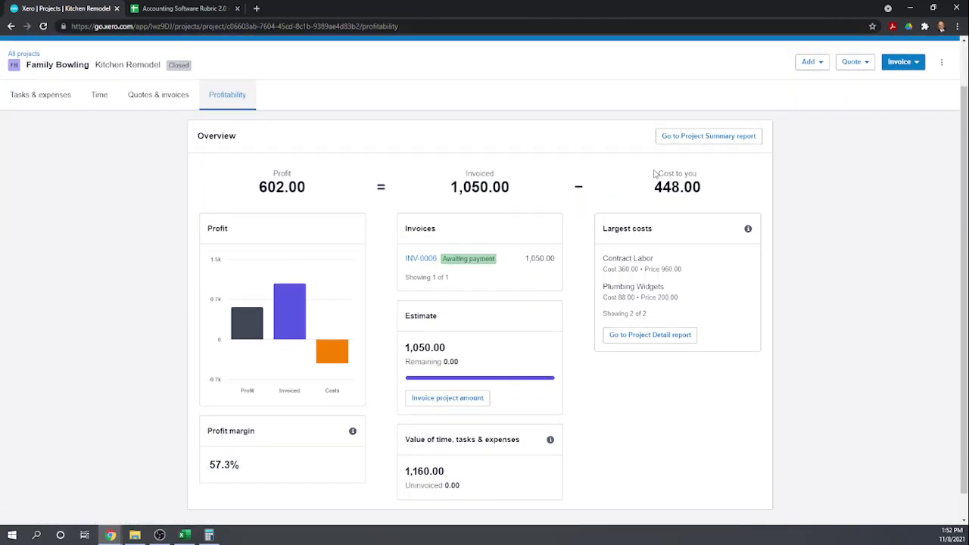
pyautogui.scroll(-1, 659, 178)
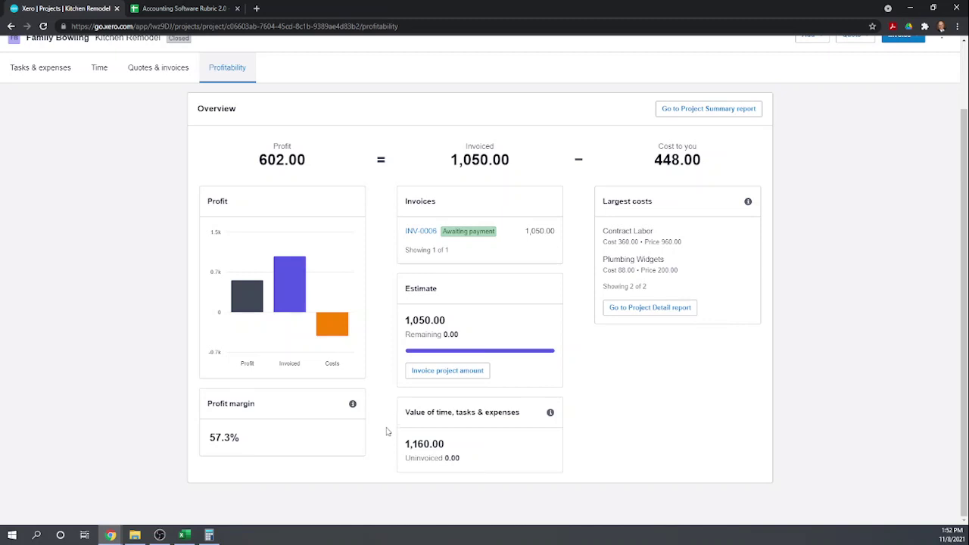
pyautogui.moveTo(242, 308)
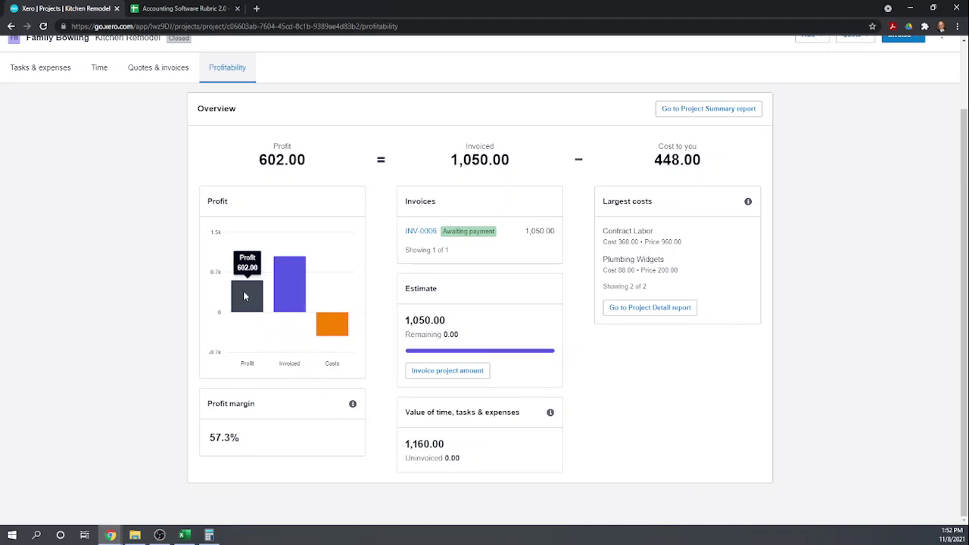
pyautogui.moveTo(324, 325)
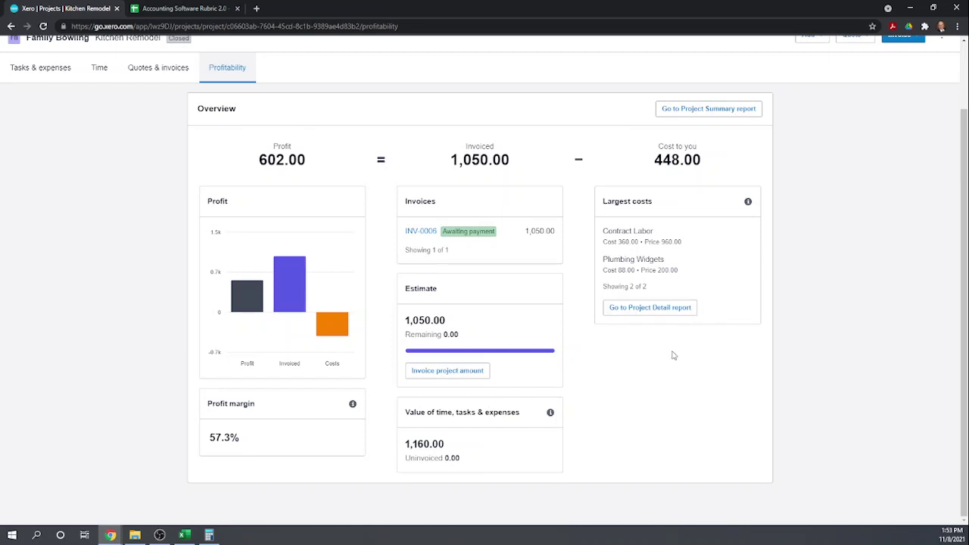
pyautogui.scroll(2, 674, 355)
pyautogui.scroll(-2, 676, 354)
pyautogui.scroll(1, 678, 353)
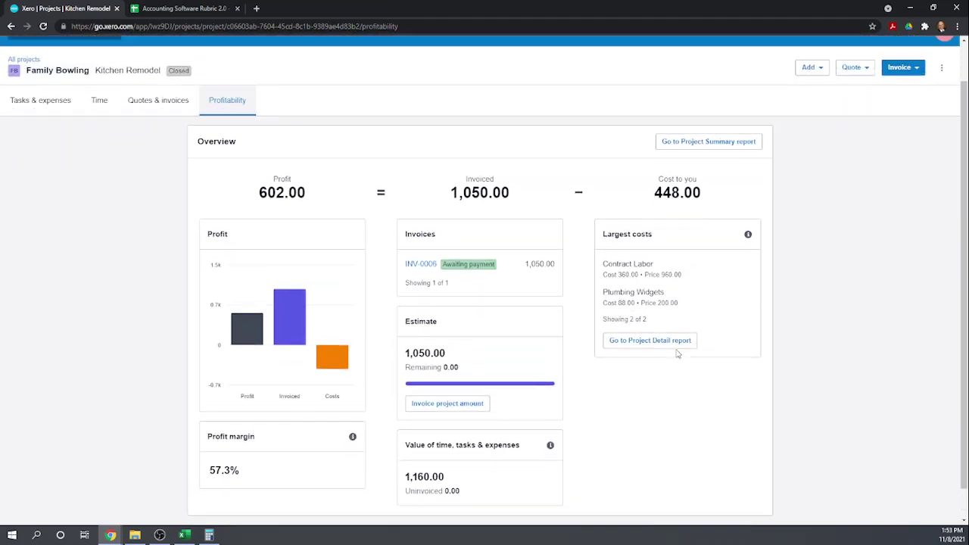
pyautogui.scroll(1, 677, 352)
pyautogui.scroll(-2, 679, 349)
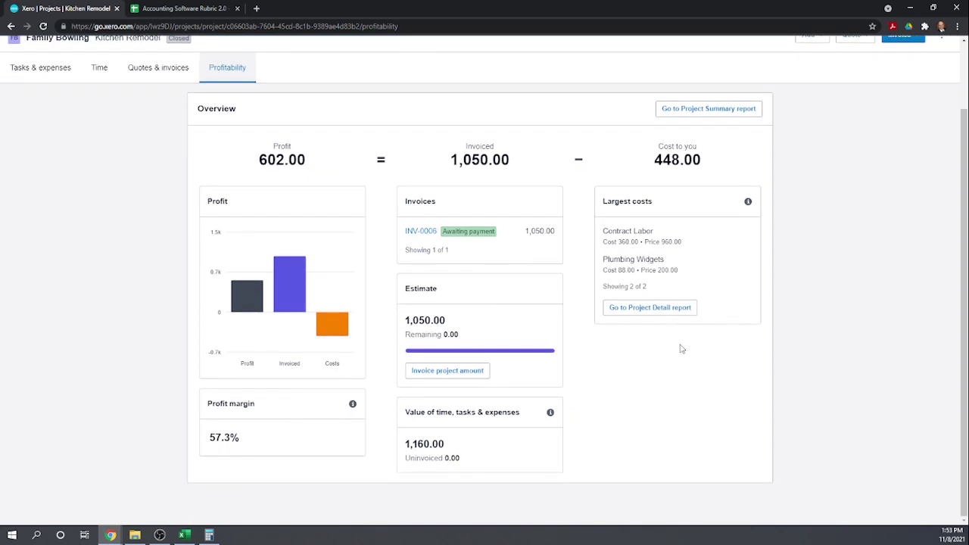
pyautogui.scroll(2, 680, 347)
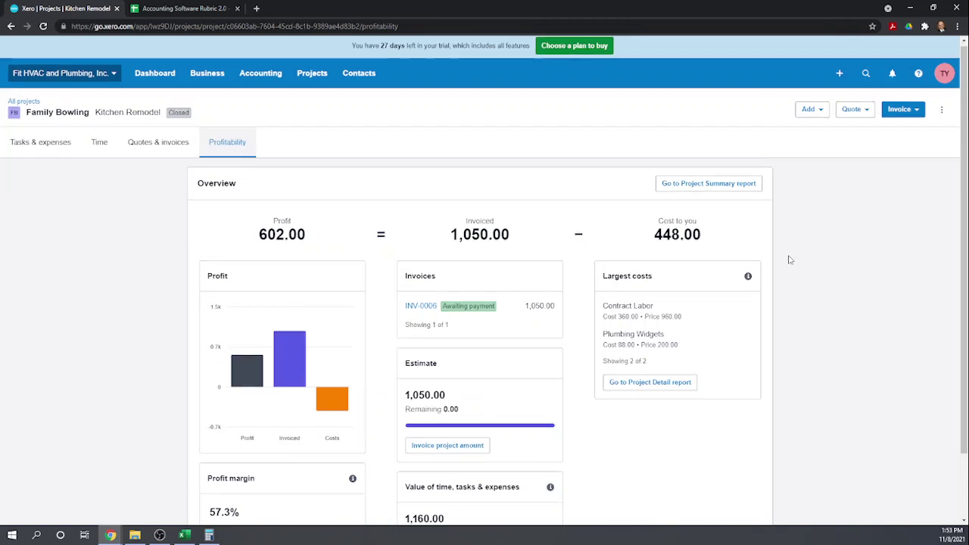
pyautogui.scroll(-1, 790, 260)
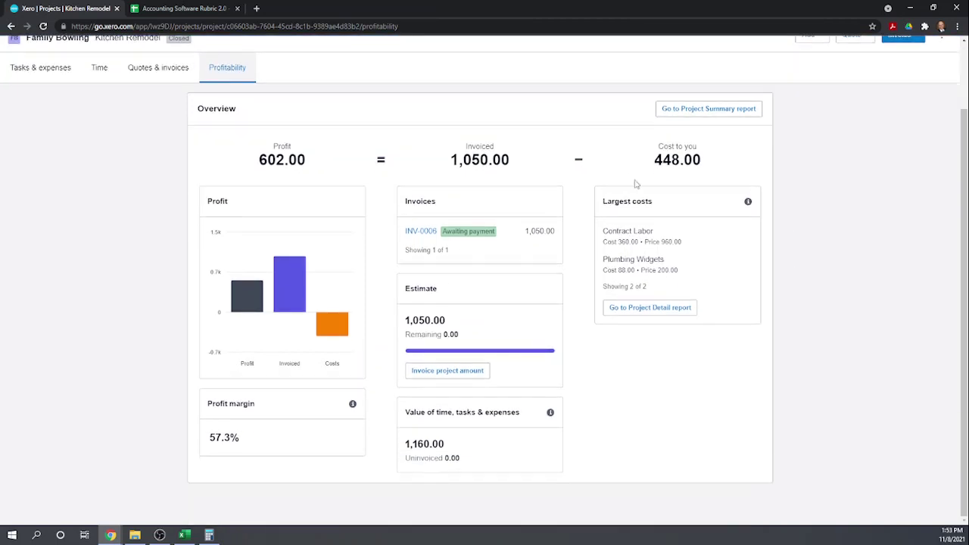
# Enter a score of 1 in cells H121 through H128 on the rubric's Case Study tab.
pyautogui.click(159, 9)
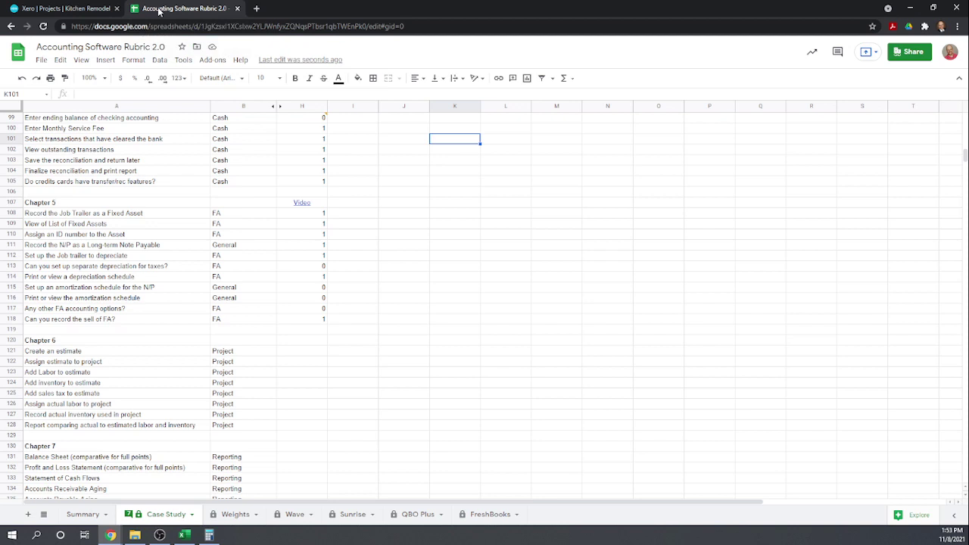
pyautogui.click(309, 354)
pyautogui.write('1')
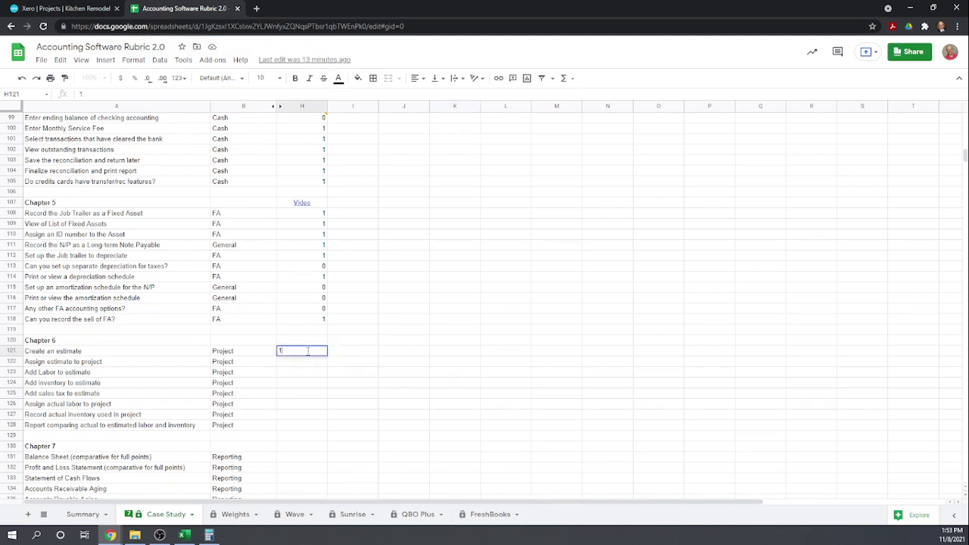
pyautogui.press('Return')
pyautogui.write('1')
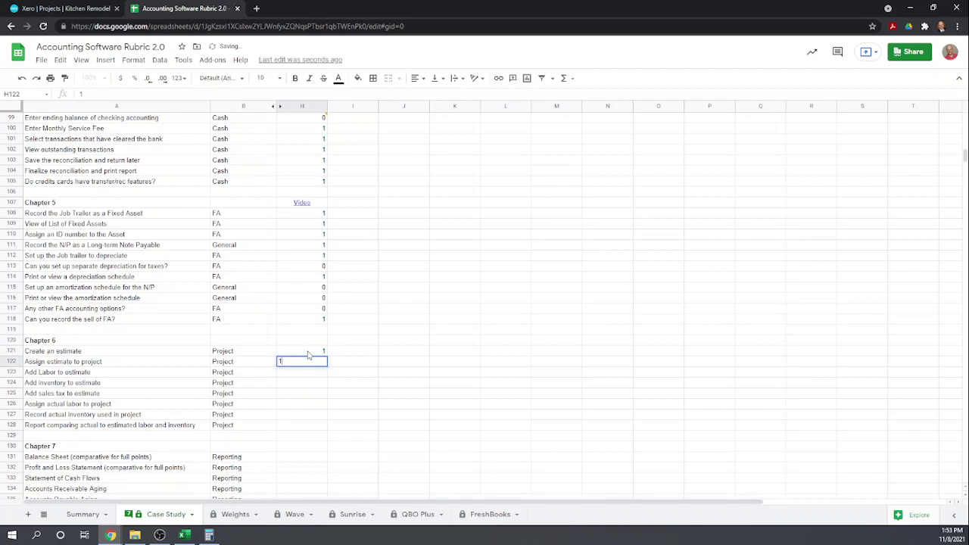
pyautogui.press('Return')
pyautogui.write('1')
pyautogui.press('Return')
pyautogui.write('1')
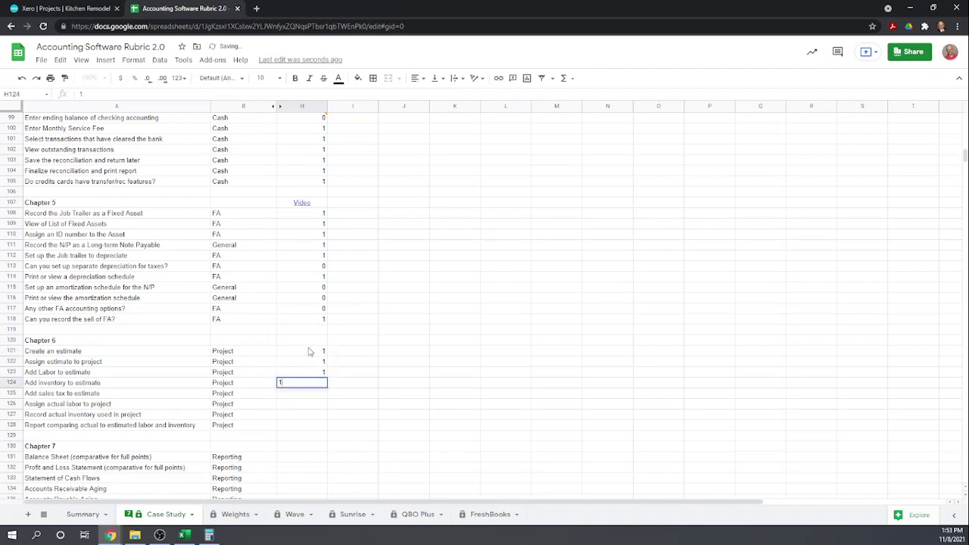
pyautogui.press('Return')
pyautogui.write('1')
pyautogui.press('Return')
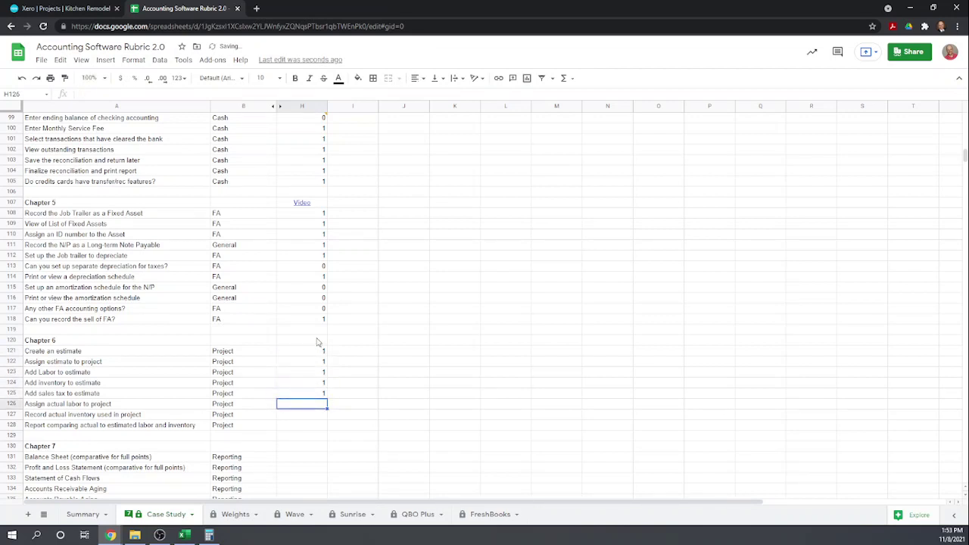
pyautogui.press('Return')
pyautogui.write('1')
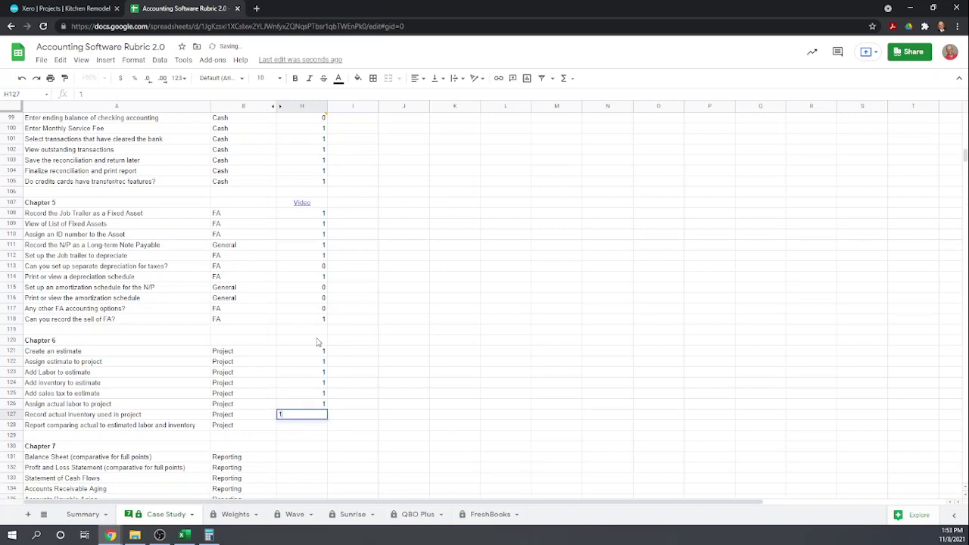
pyautogui.press('Return')
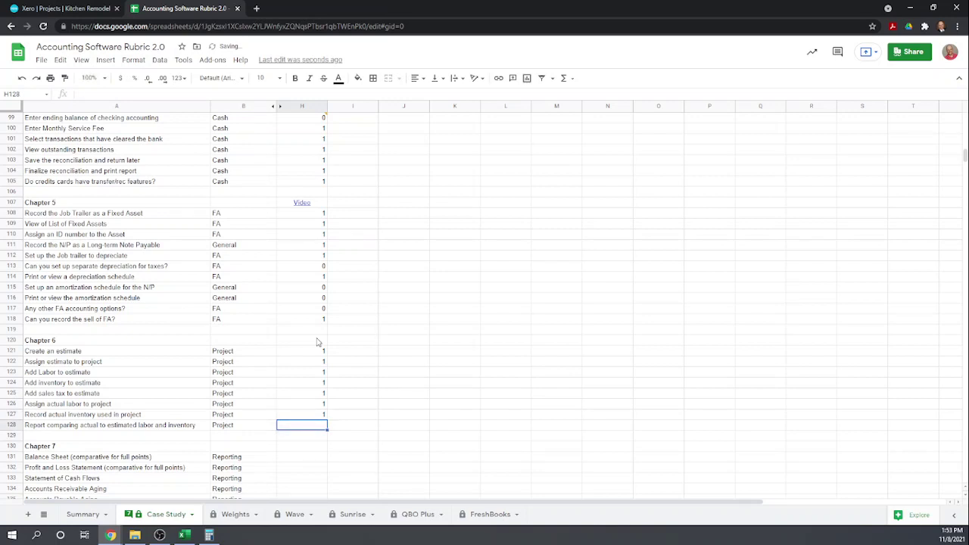
pyautogui.write('1')
pyautogui.press('Return')
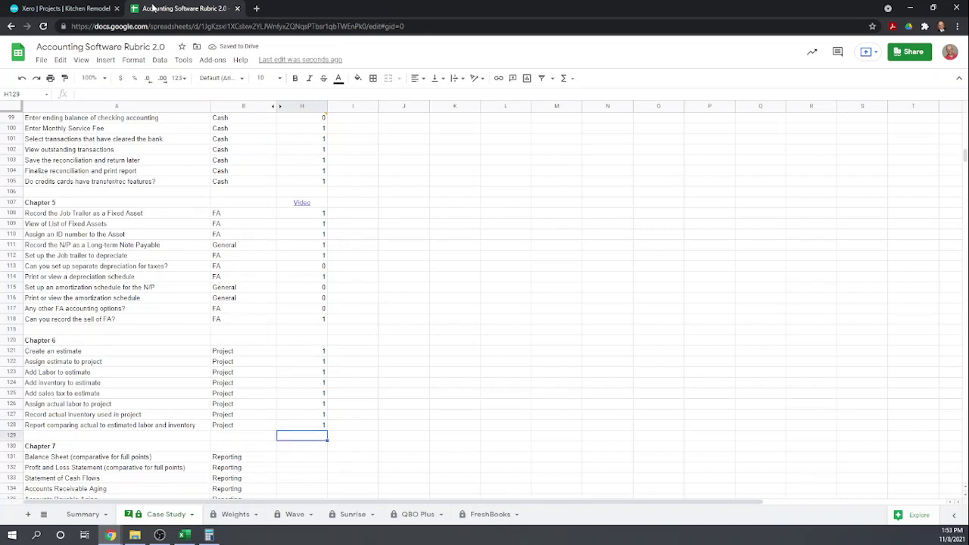
# Back in Xero, open the Project Details report under Accounting > Reports.
pyautogui.click(64, 8)
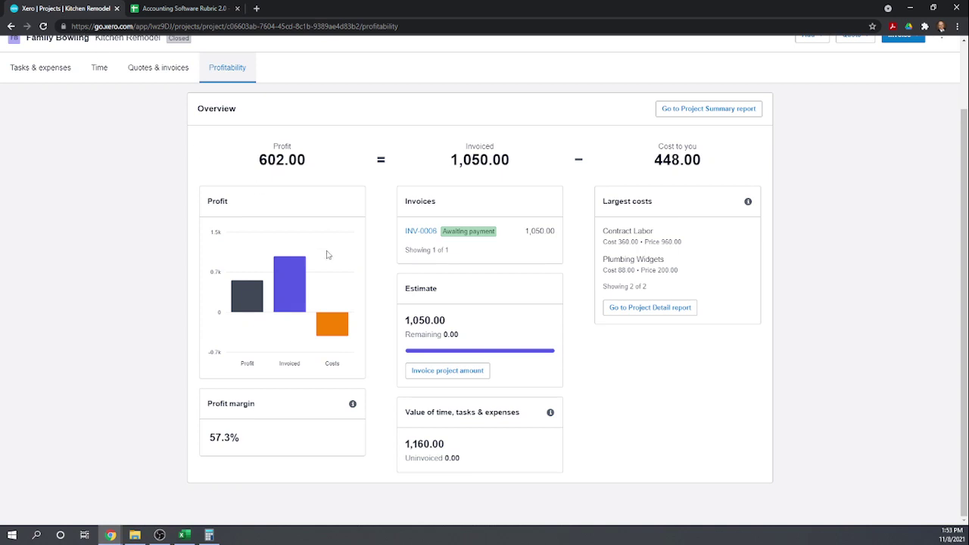
pyautogui.scroll(1, 383, 311)
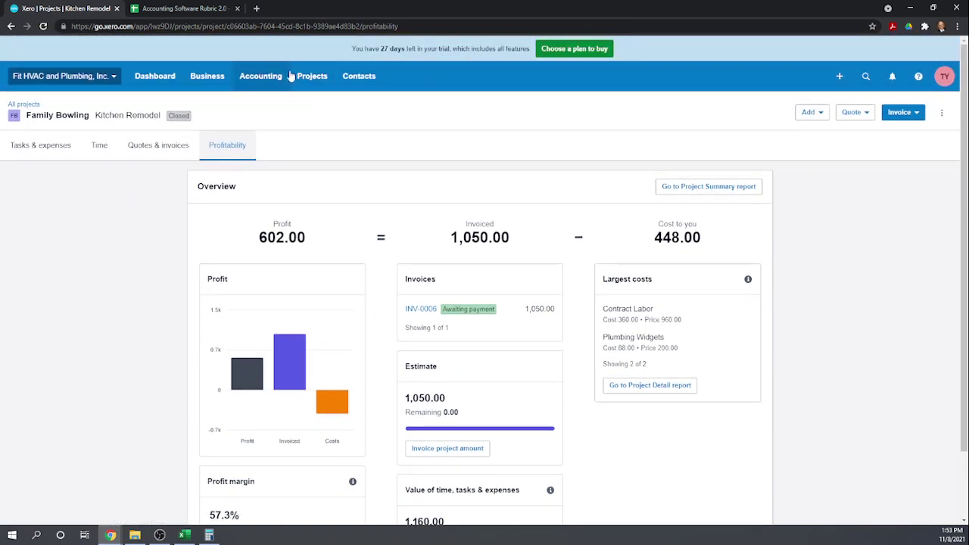
pyautogui.click(265, 80)
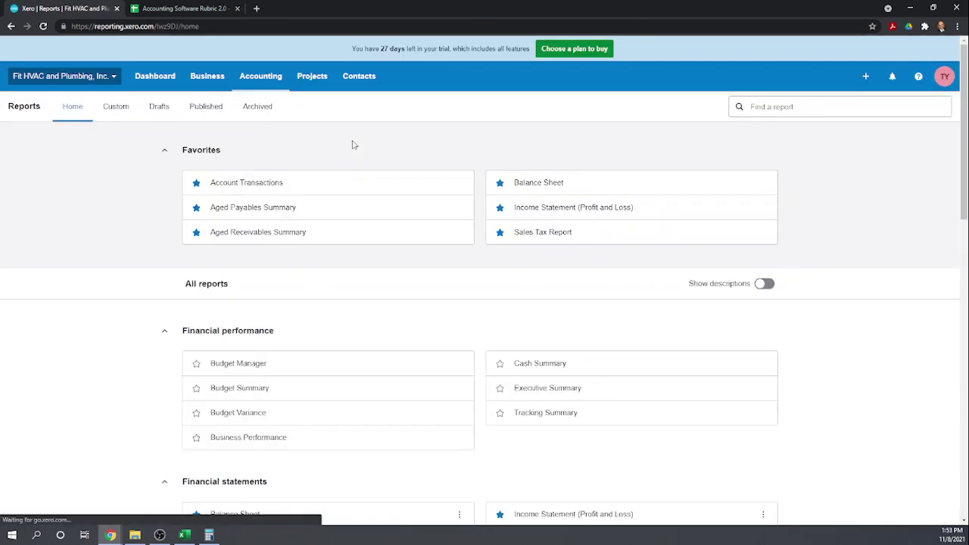
pyautogui.scroll(-2, 352, 144)
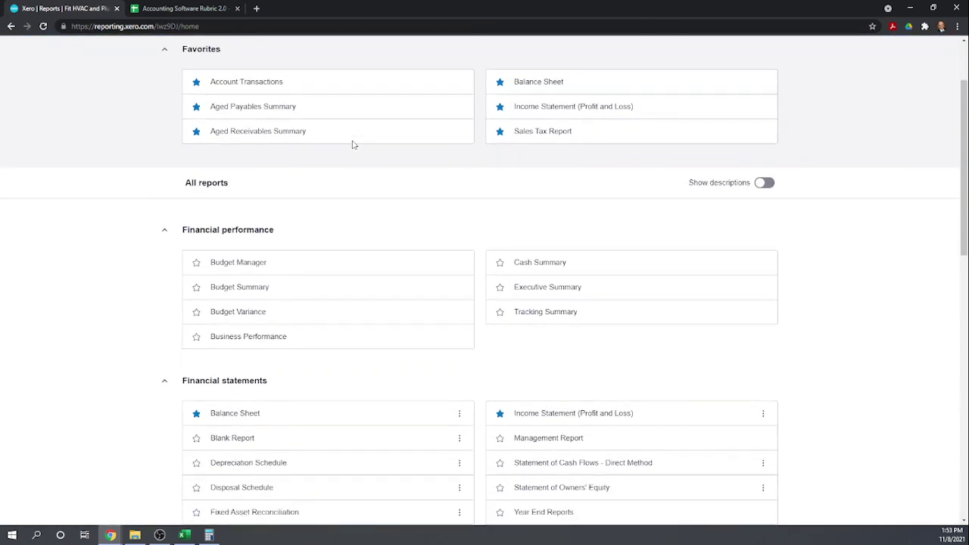
pyautogui.scroll(-5, 352, 144)
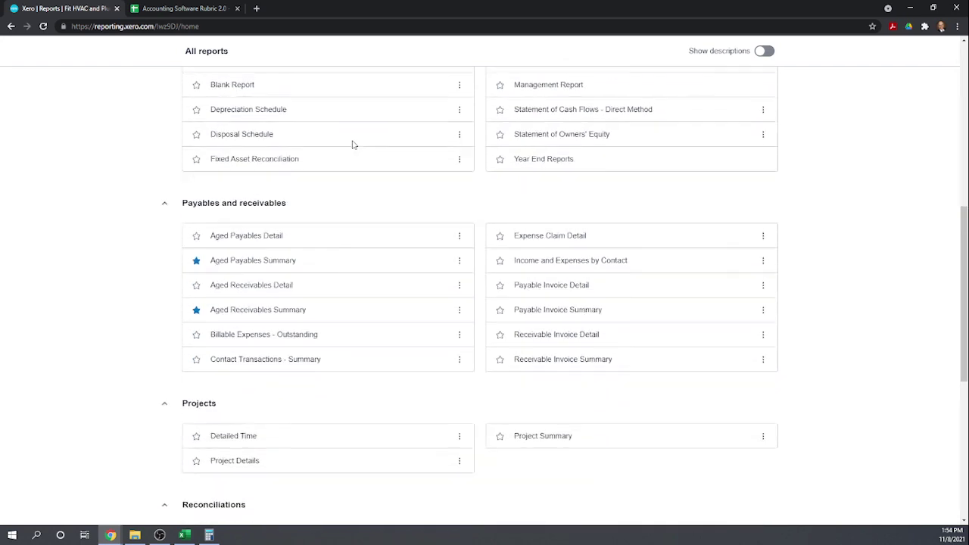
pyautogui.scroll(-3, 352, 145)
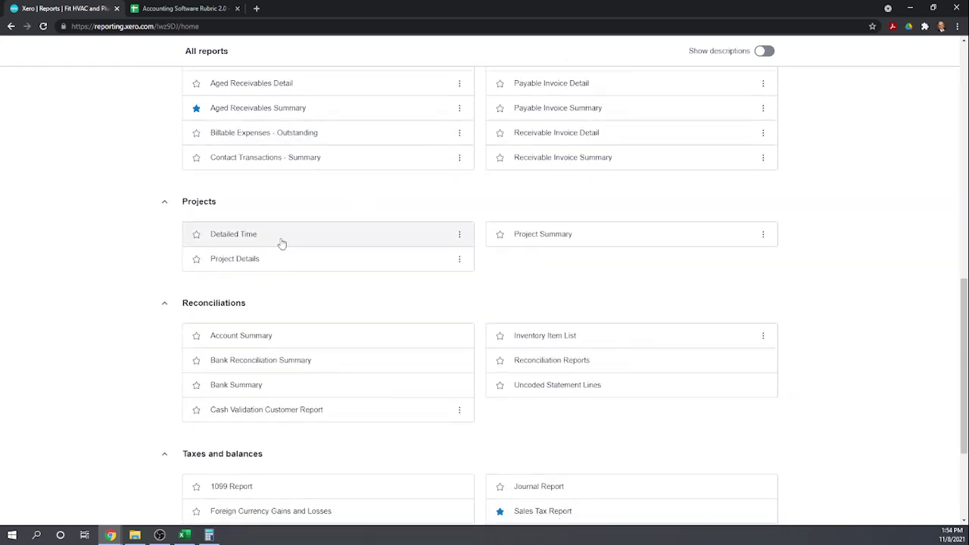
pyautogui.click(238, 261)
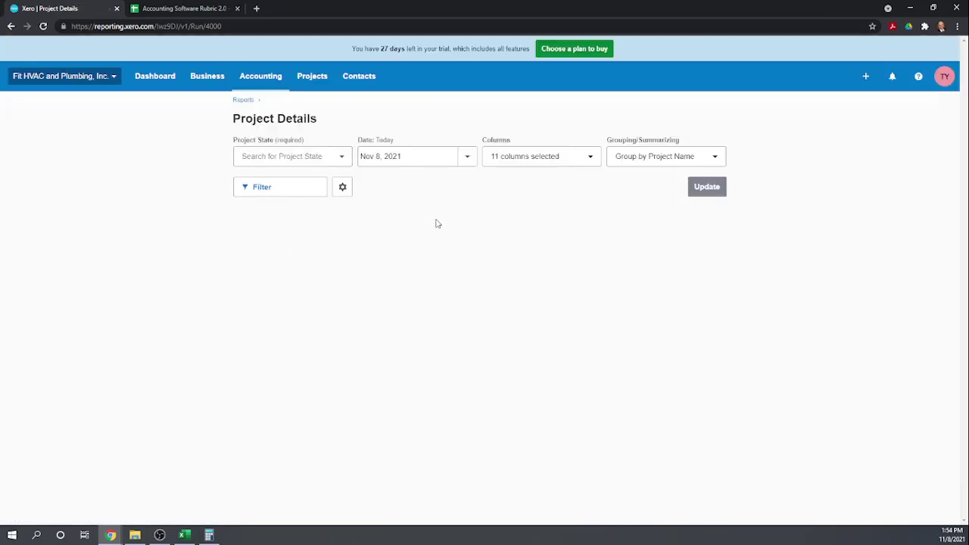
# Run Project Details for Closed projects, showing Kitchen Remodel at 602.00 gross profit, 57.33%.
pyautogui.click(342, 157)
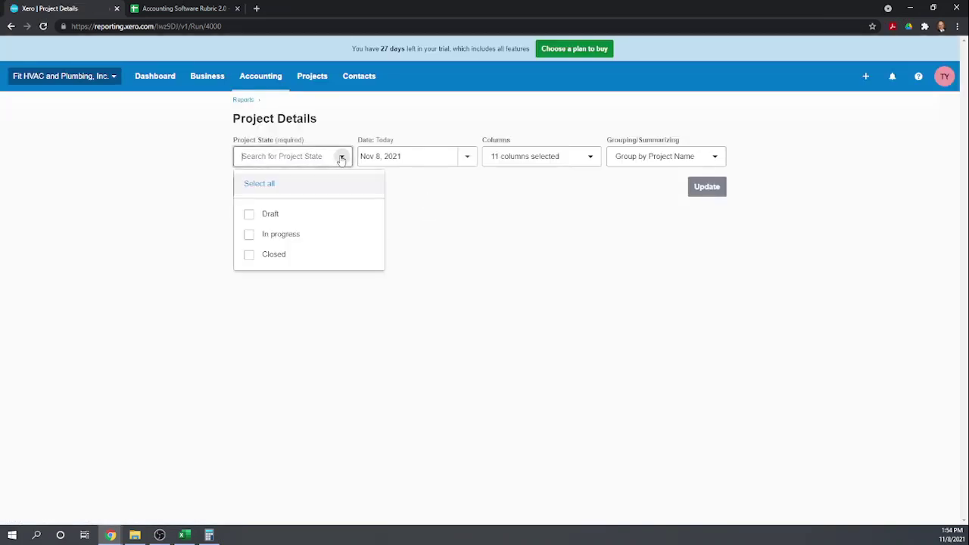
pyautogui.click(256, 258)
pyautogui.click(548, 208)
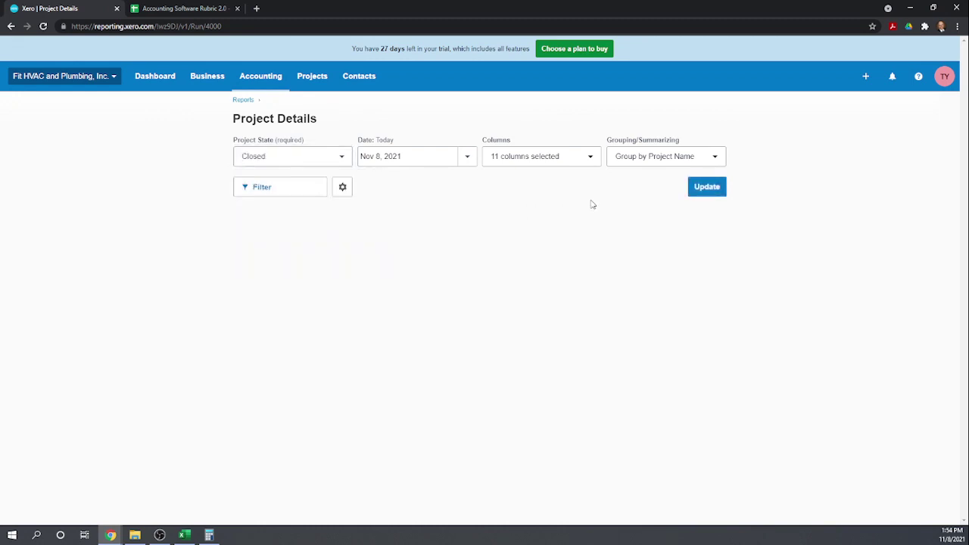
pyautogui.click(708, 188)
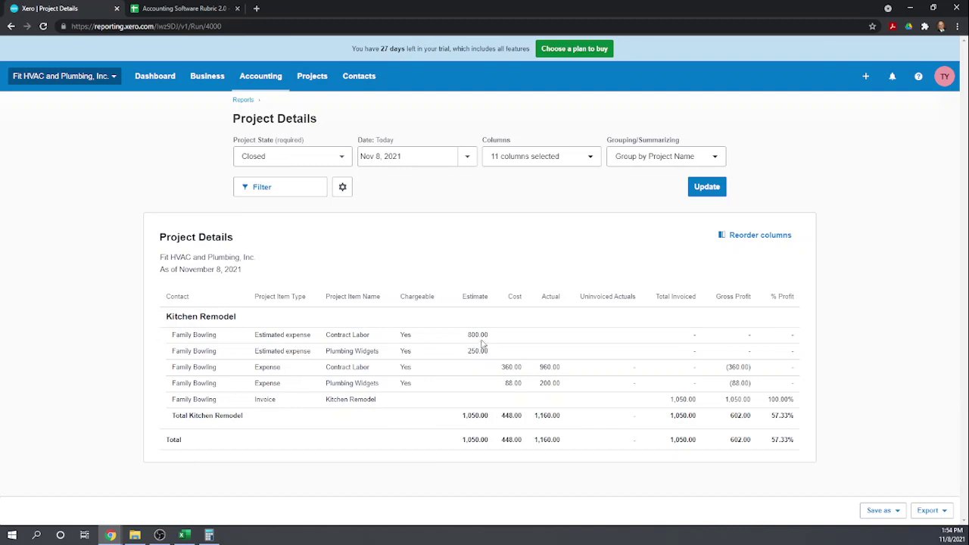
pyautogui.moveTo(479, 335); pyautogui.dragTo(478, 350)
pyautogui.click(477, 417)
pyautogui.click(167, 8)
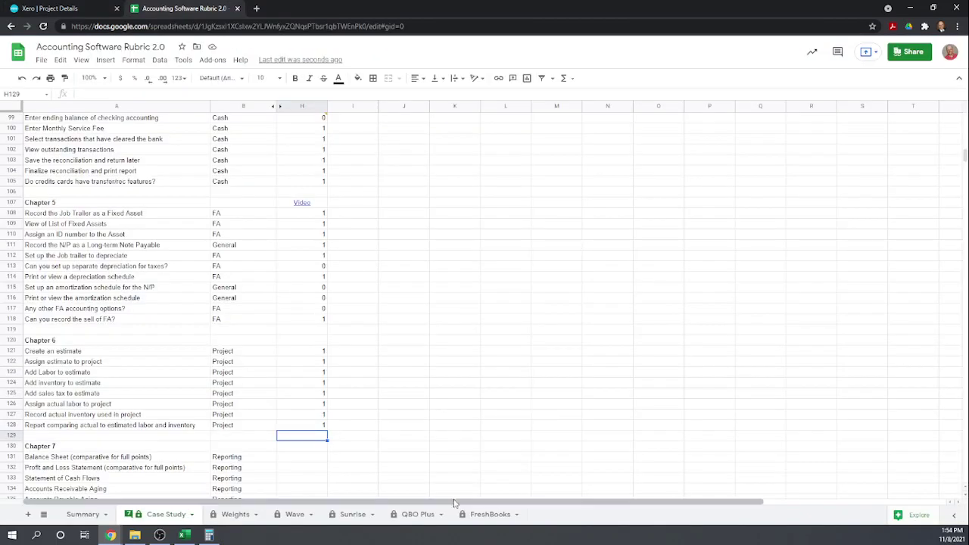
pyautogui.scroll(-3, 437, 424)
pyautogui.scroll(1, 447, 432)
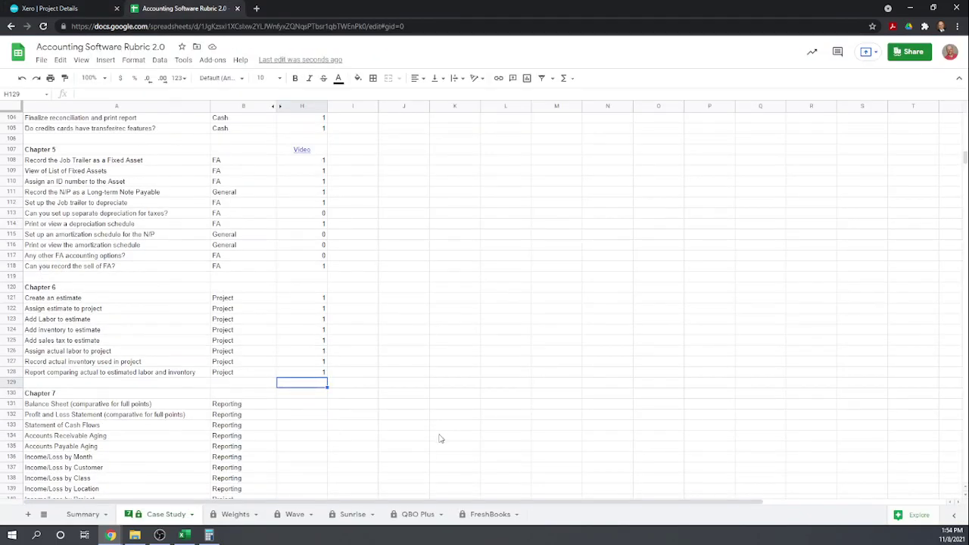